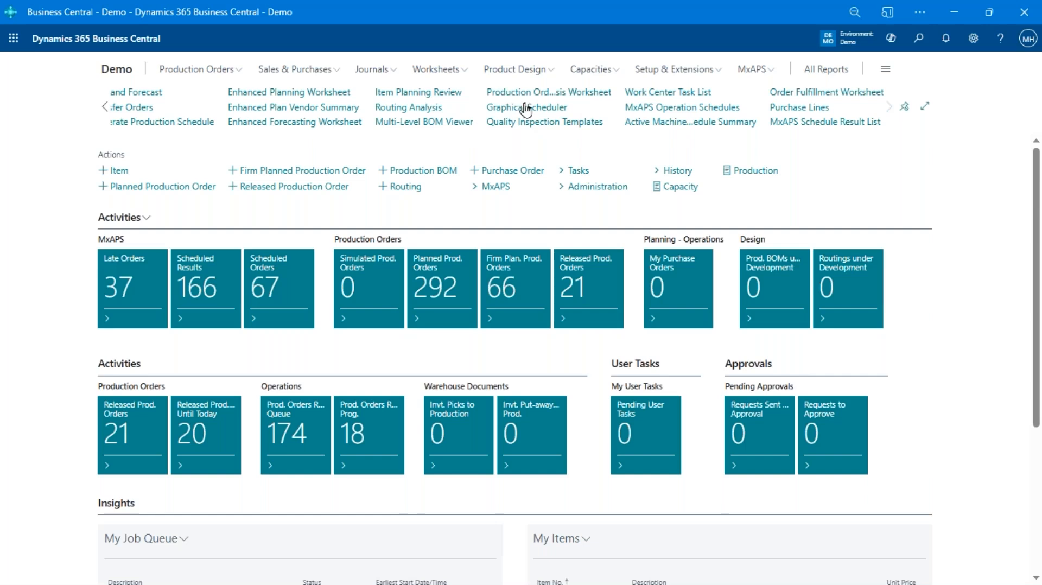
Open the Graphical Scheduler and set its timeline to the Next 3 months preset
click(543, 110)
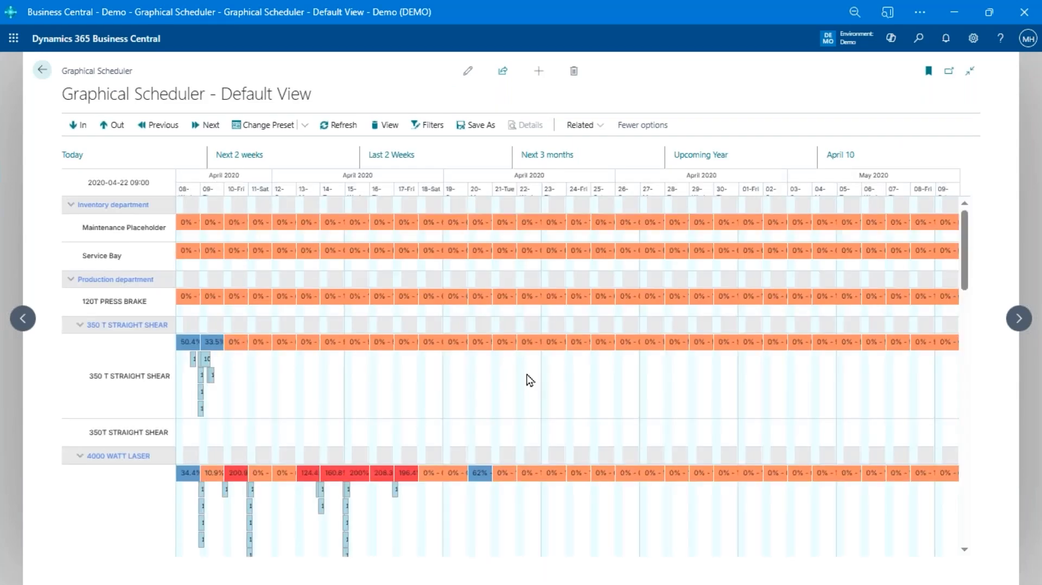
scroll(502, 382, down, 1)
scroll(502, 382, up, 1)
click(527, 158)
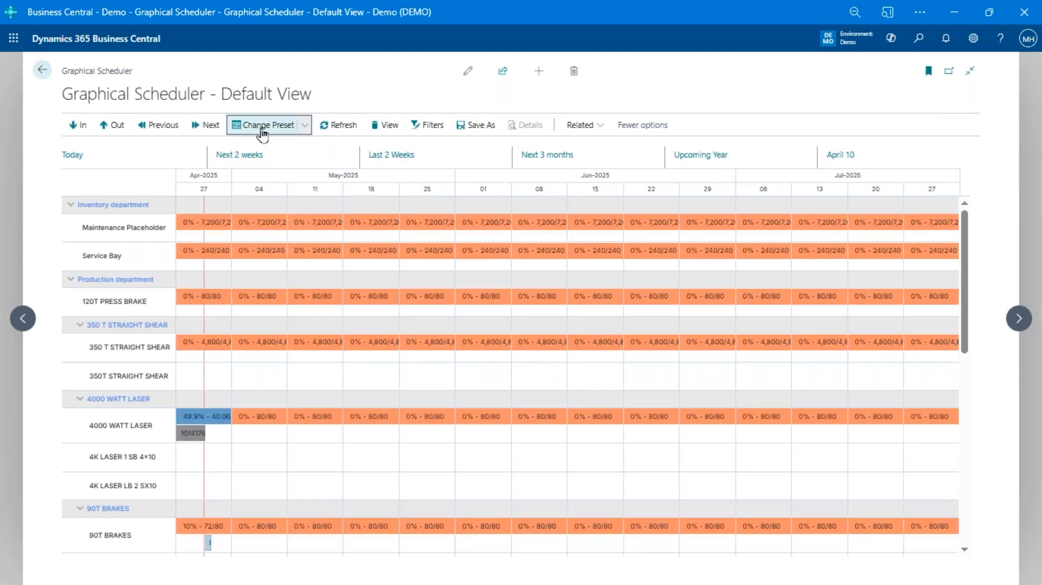
Review the list of date presets without changing it and move the timeline back to the previous period
click(262, 128)
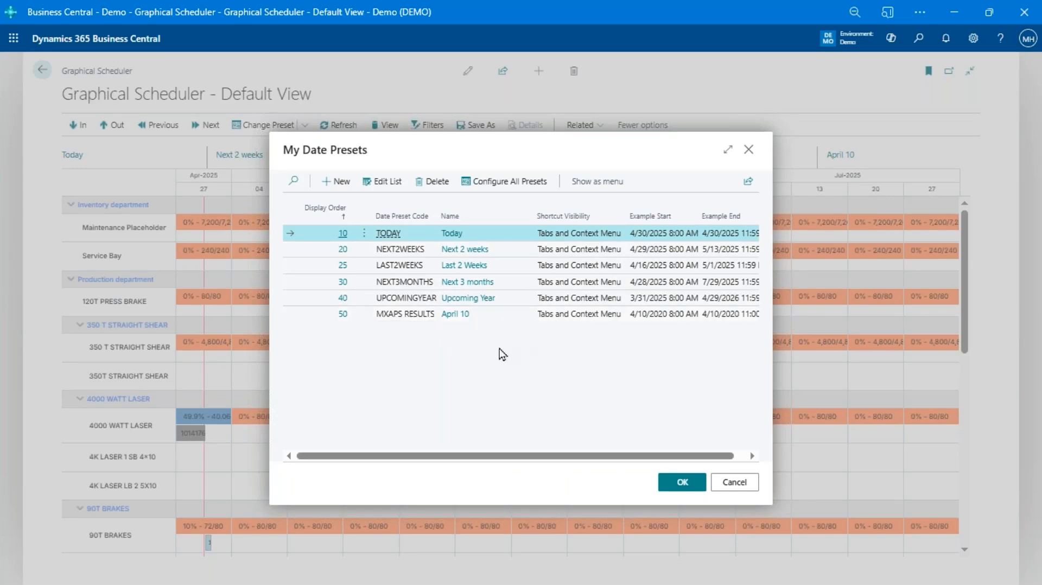
click(734, 482)
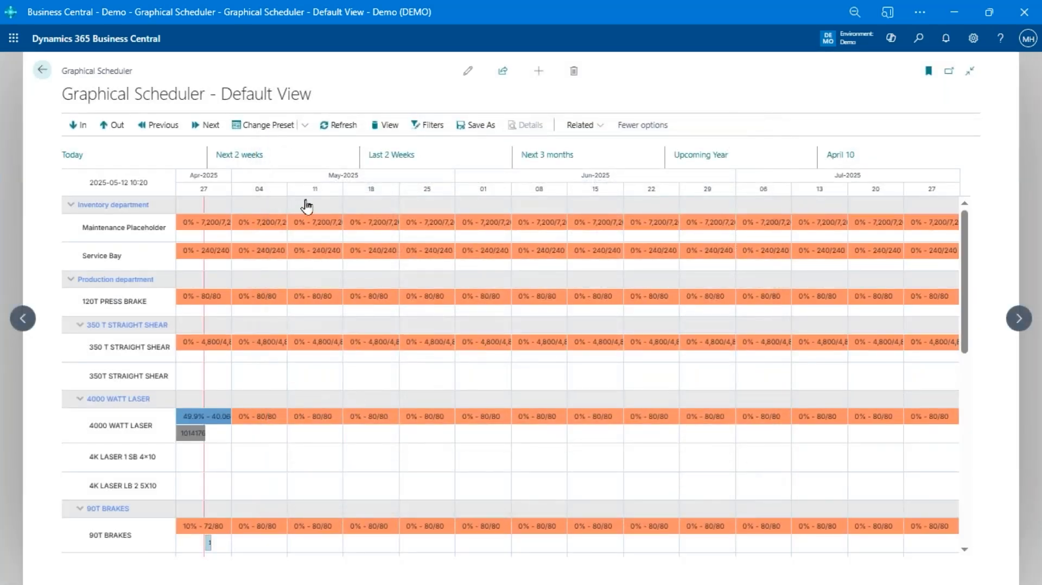
click(149, 132)
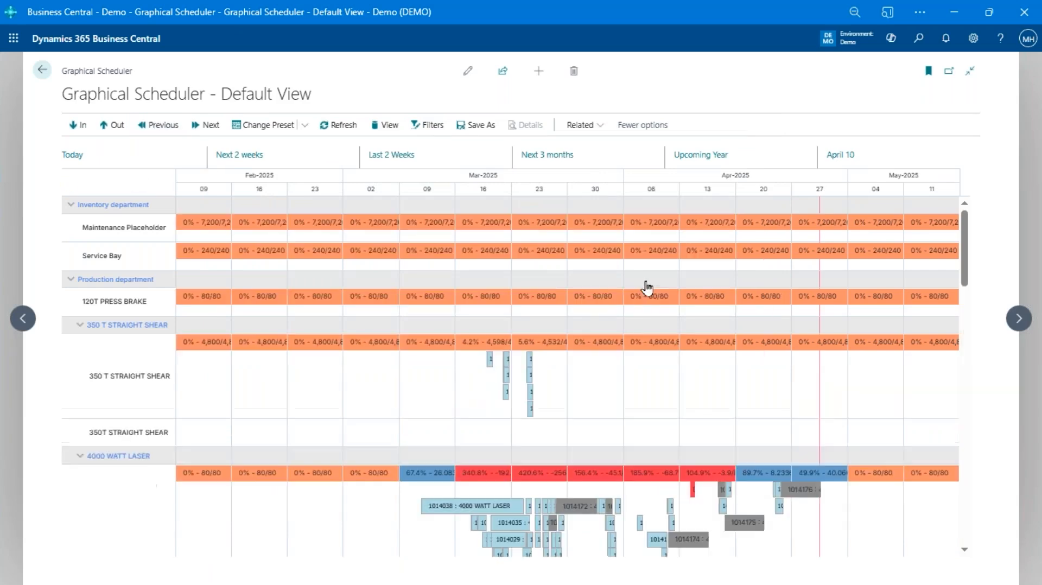
Look over the 4000 WATT LASER bookings and check its load details for the week of March 30, 2025
scroll(620, 353, down, 5)
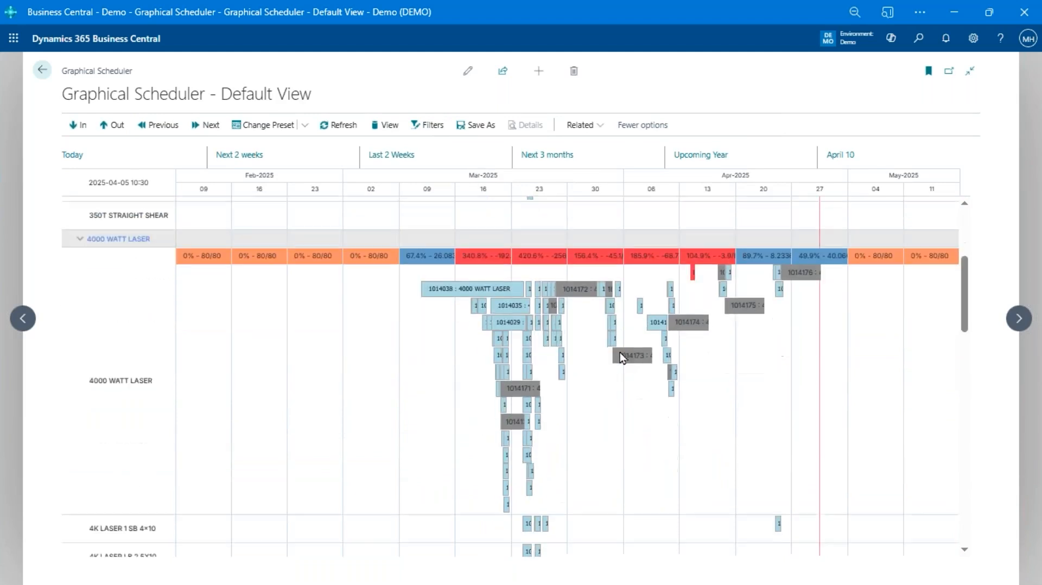
scroll(620, 353, up, 3)
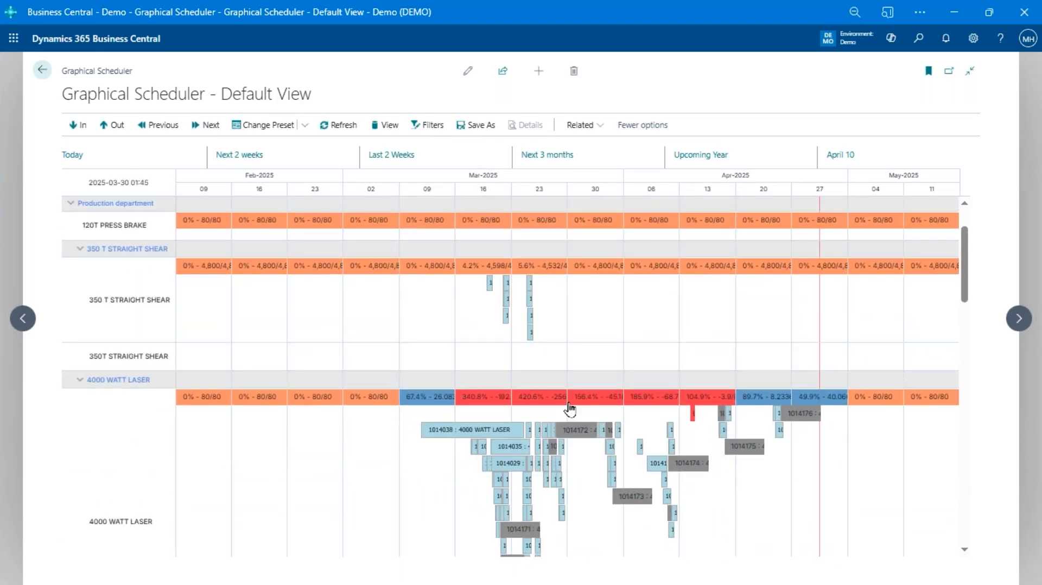
mouse_move(578, 400)
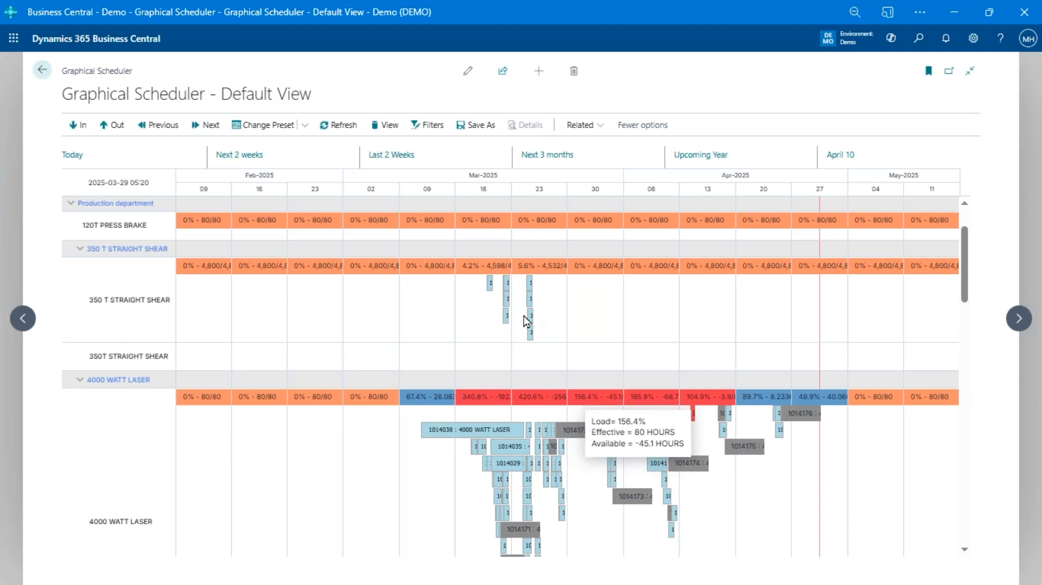
Review the list of scheduler views without switching, and examine the operations and dates planned on the 4000 WATT LASER
click(379, 129)
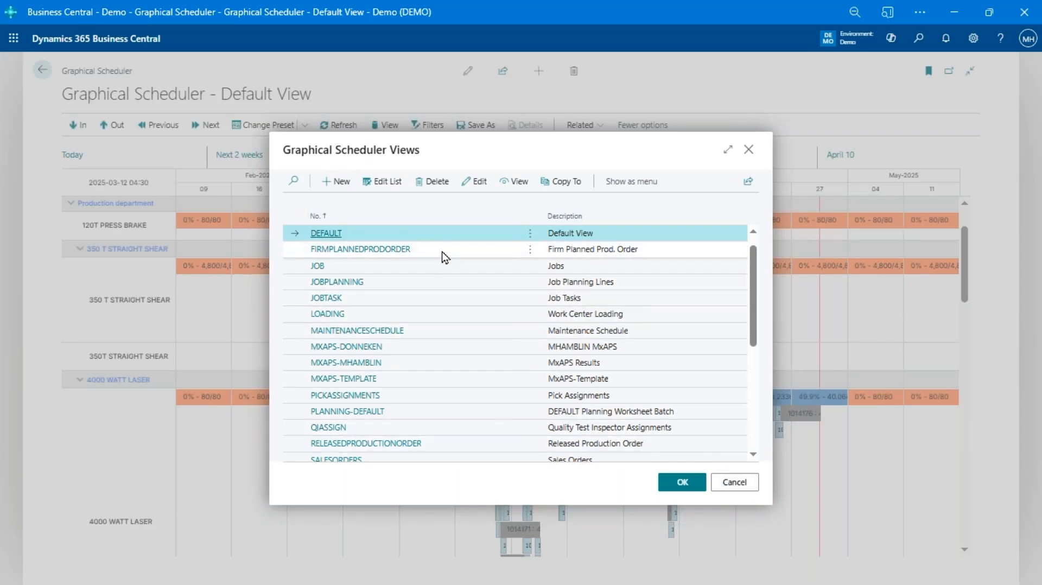
click(741, 486)
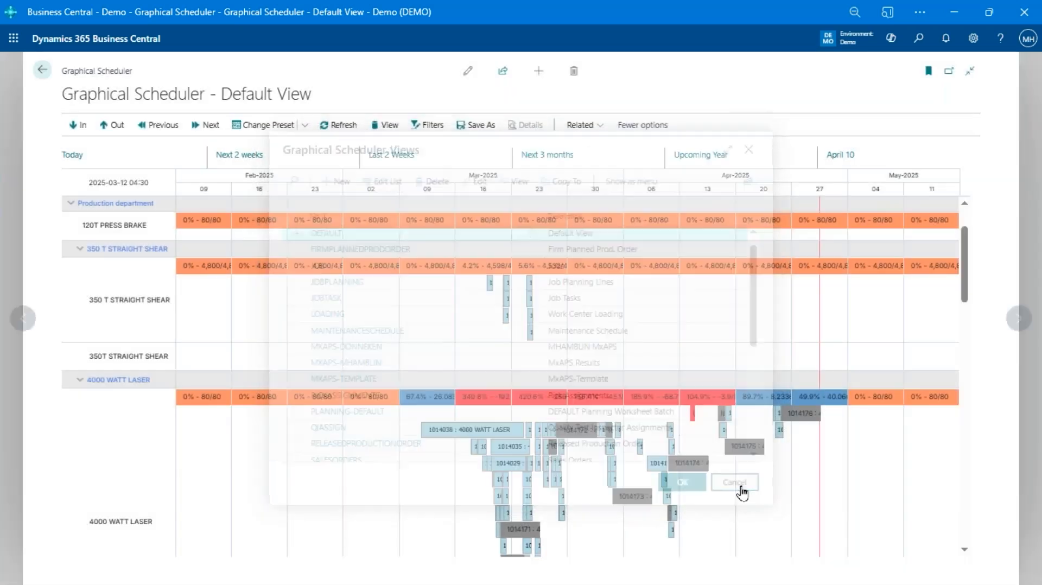
mouse_move(688, 467)
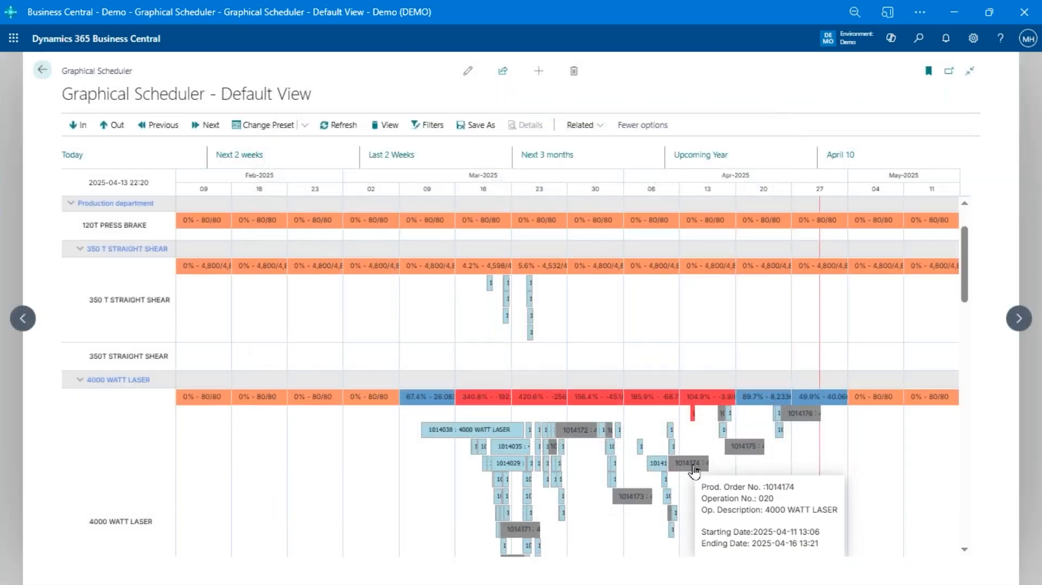
scroll(694, 471, down, 1)
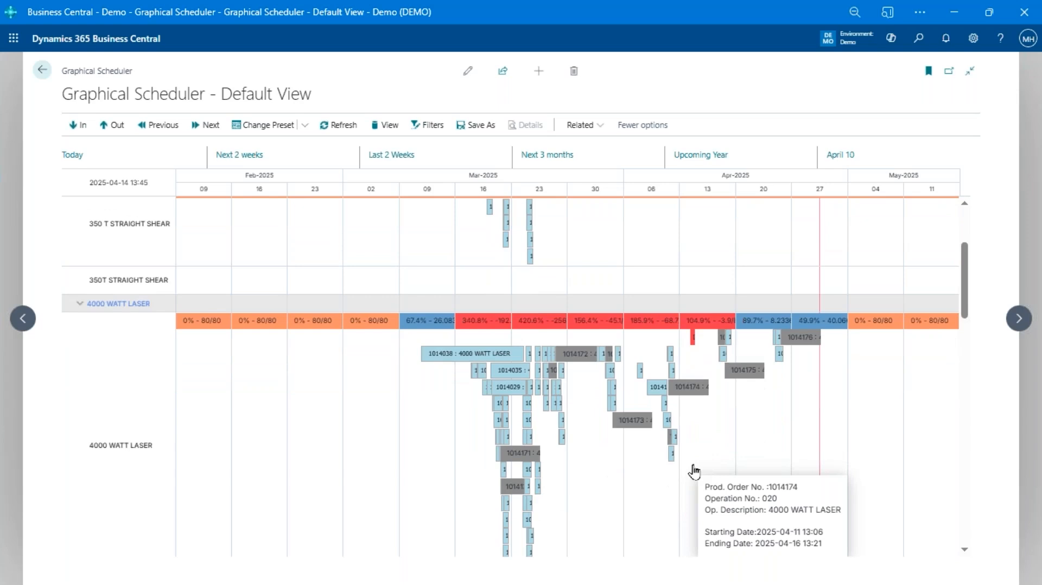
scroll(695, 471, down, 2)
scroll(687, 367, up, 1)
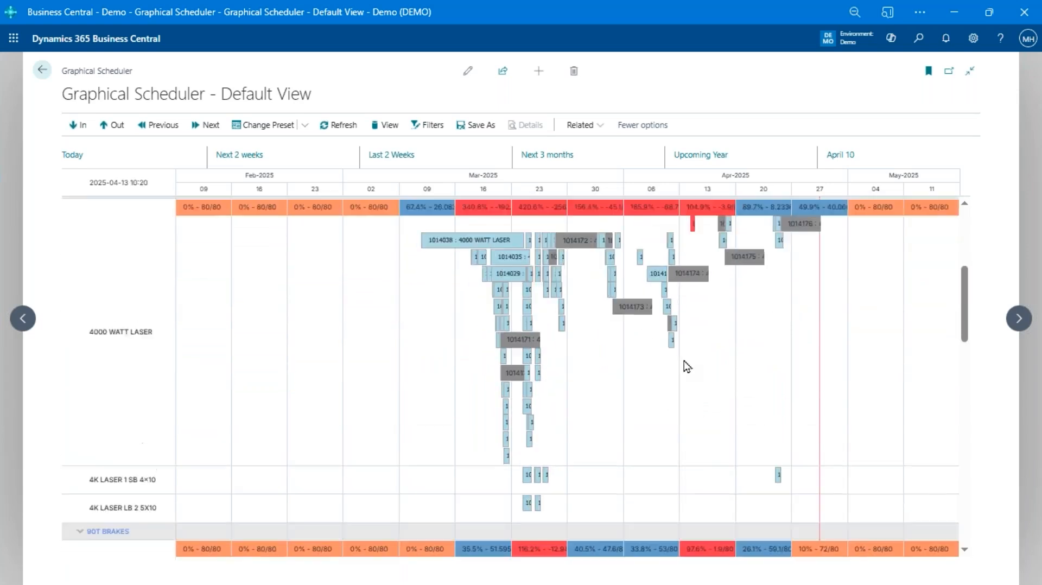
scroll(702, 345, up, 1)
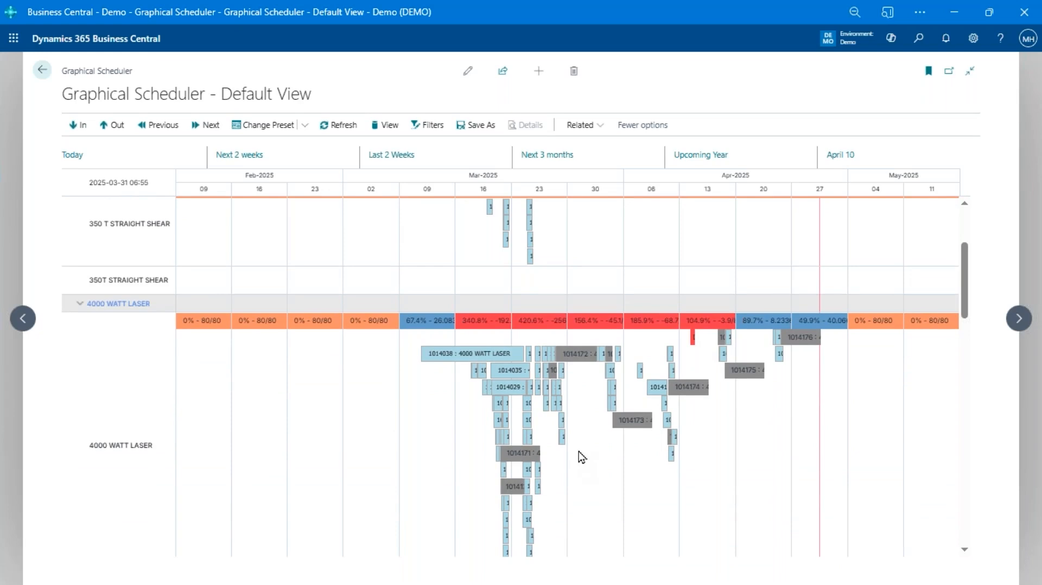
Select the 4000 WATT LASER operation of item IW-BK00079 and trace its linked operations across the other work centers
click(559, 404)
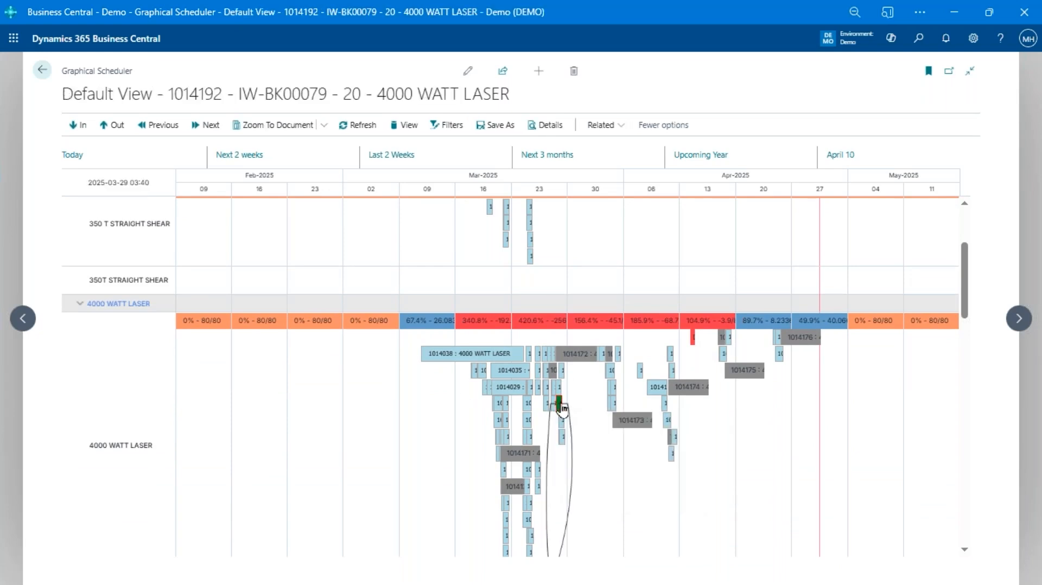
scroll(563, 411, down, 2)
scroll(562, 409, up, 3)
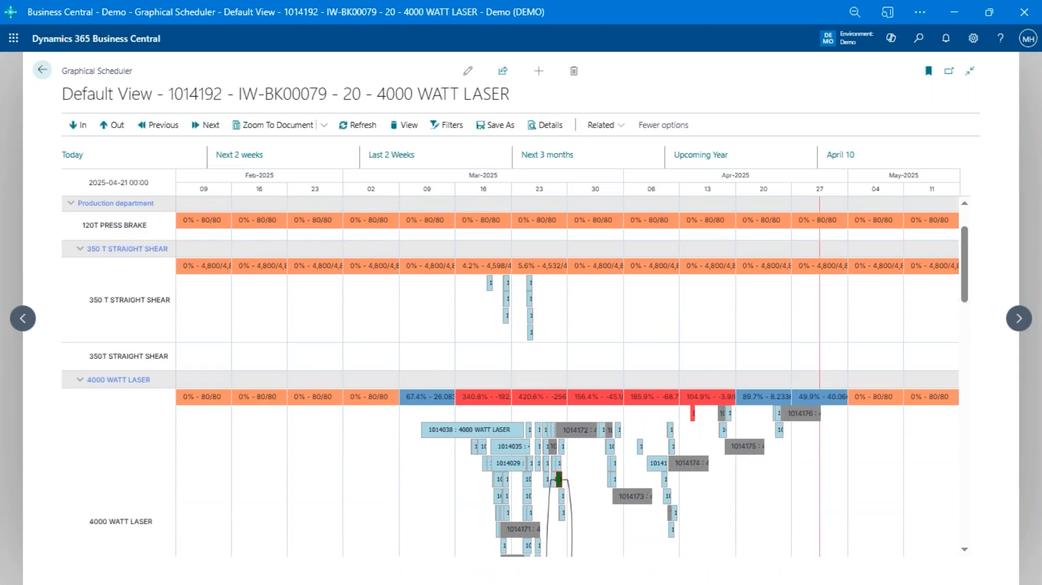
scroll(663, 450, down, 4)
scroll(663, 449, down, 4)
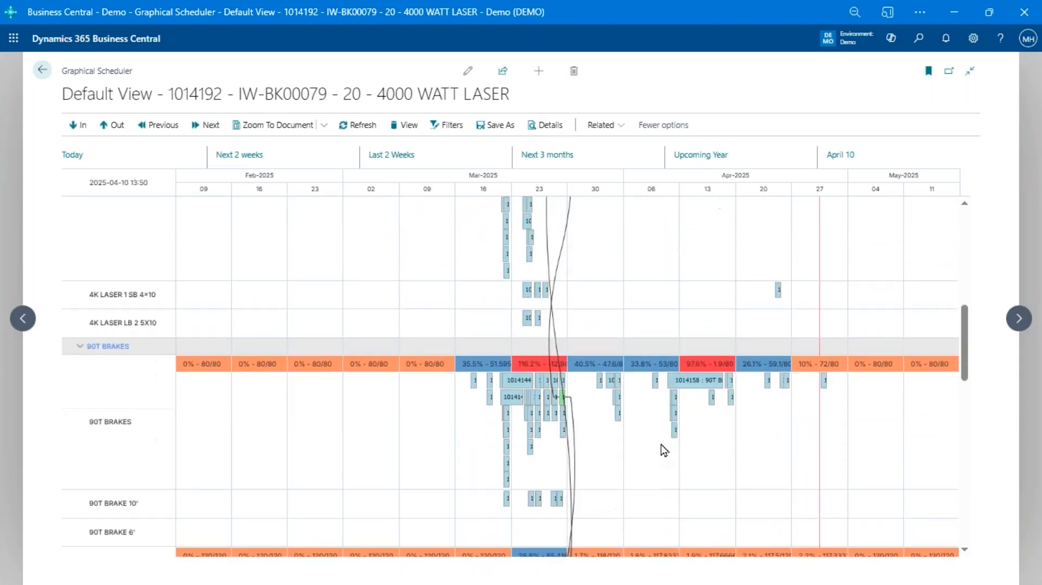
scroll(647, 437, up, 5)
mouse_move(560, 330)
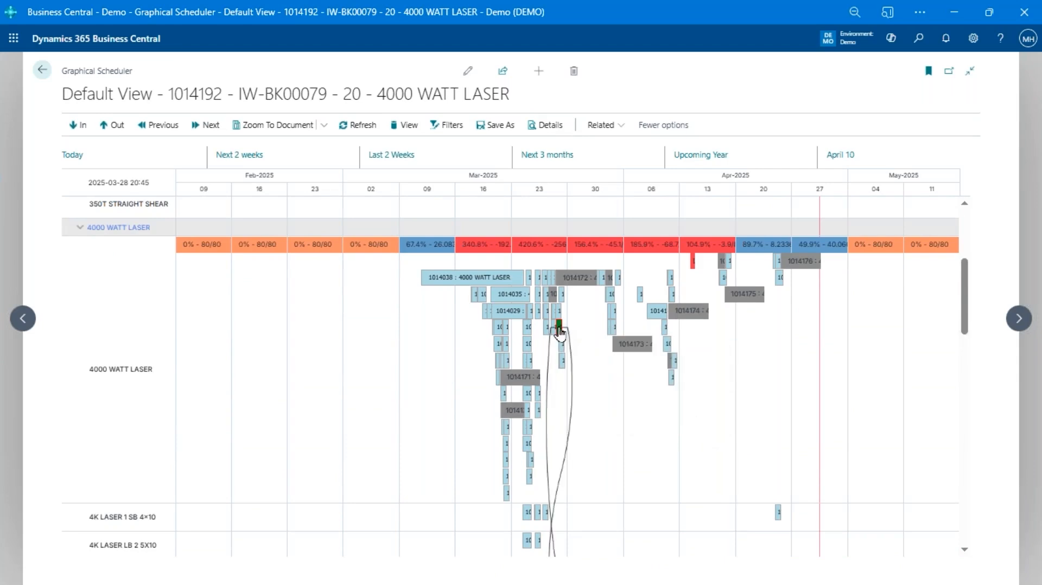
Zoom the timeline to the production order document of the selected IW-BK00079 operation and bring its 4000 WATT LASER row into view
right_click(560, 329)
click(597, 351)
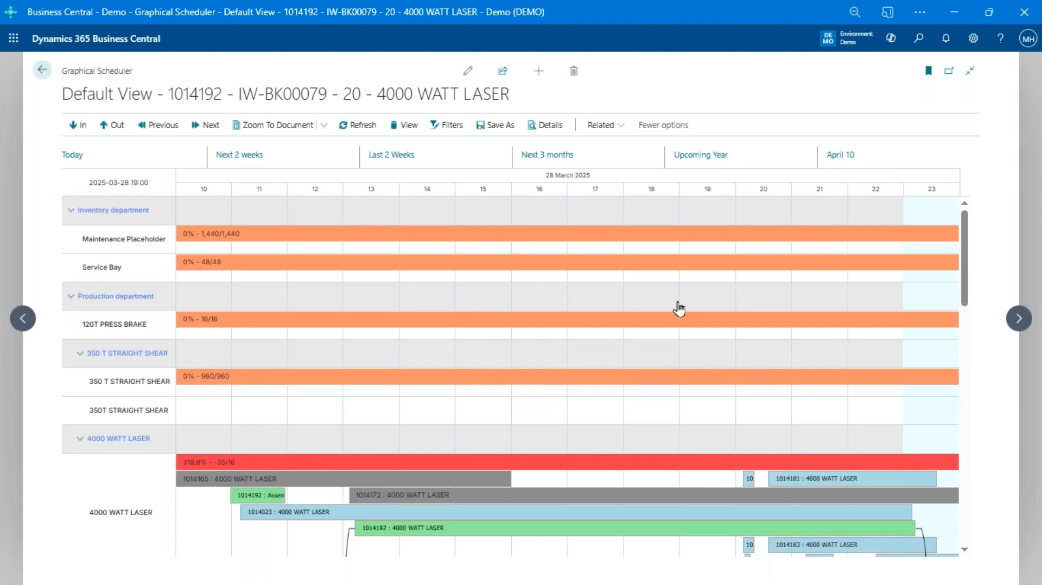
scroll(407, 293, down, 3)
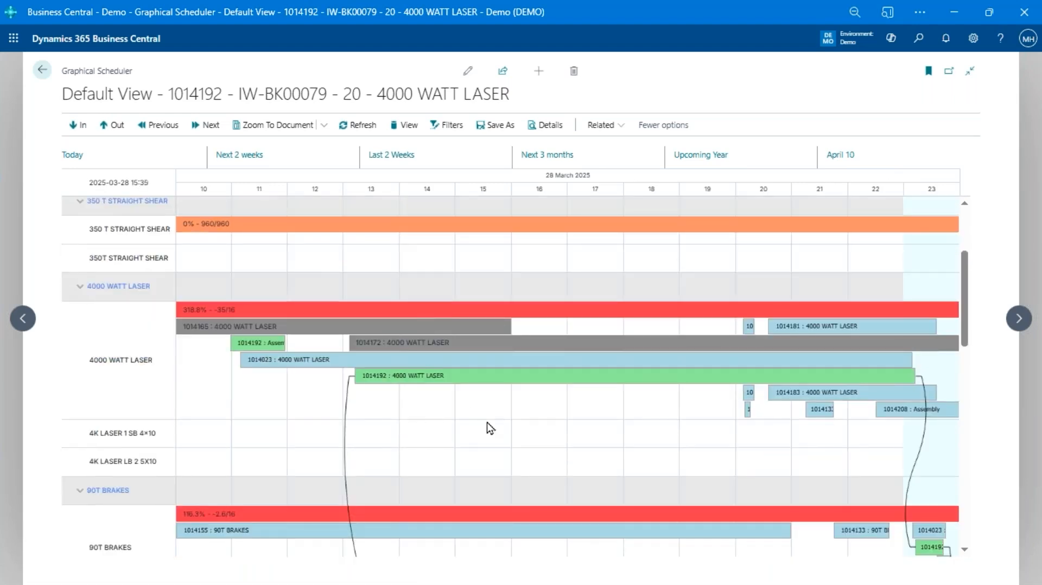
Select the small Assembly operation on the 4000 WATT LASER row and trace the linked operations of the IW-BK00056 laser operation
click(749, 394)
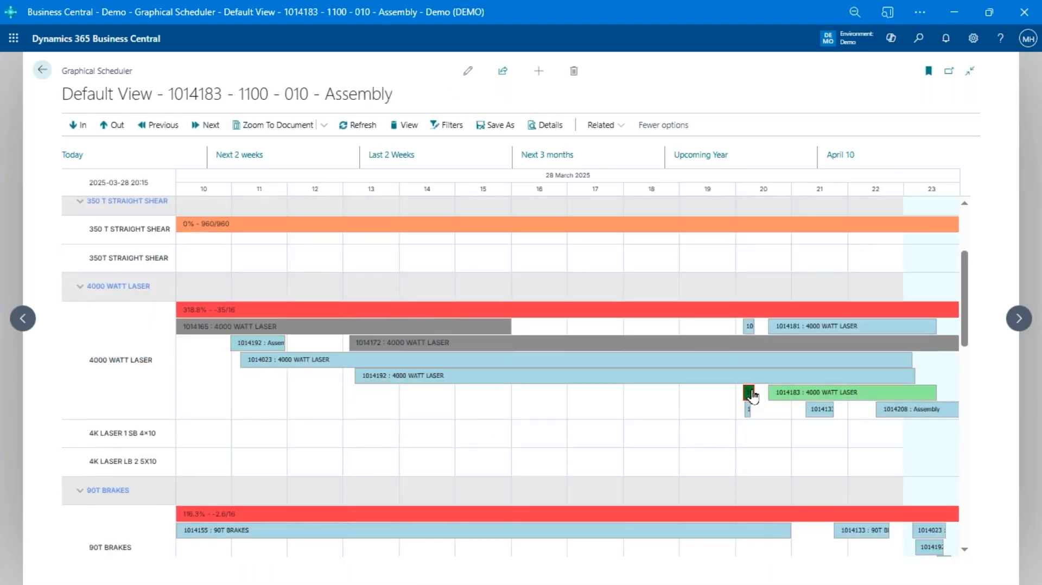
click(750, 393)
scroll(689, 451, down, 6)
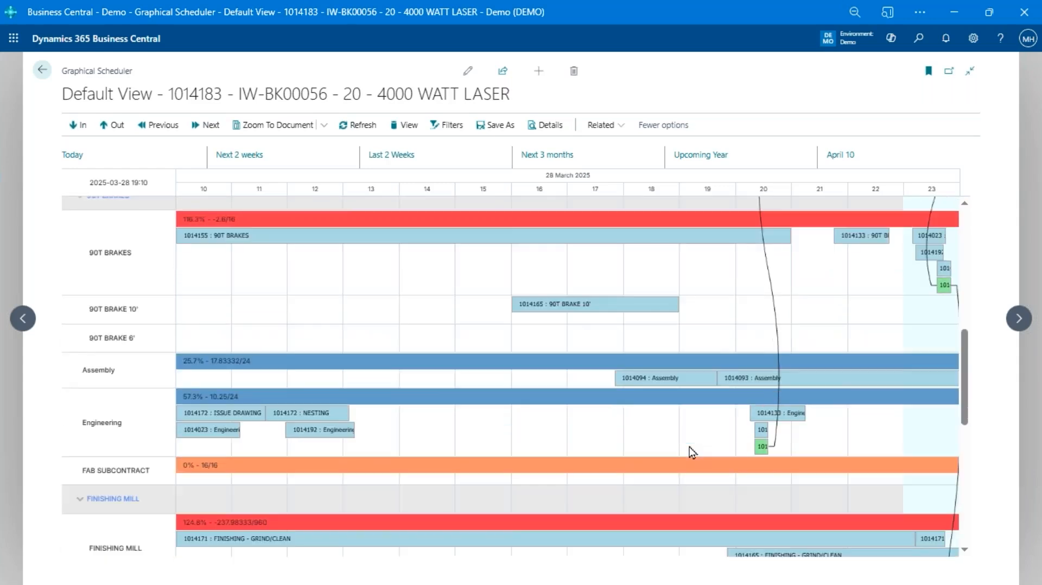
Reschedule the BATTERY BOX D2 LH SS Assembly operation to start earlier, at 14:45 on 28 March 2025
click(684, 371)
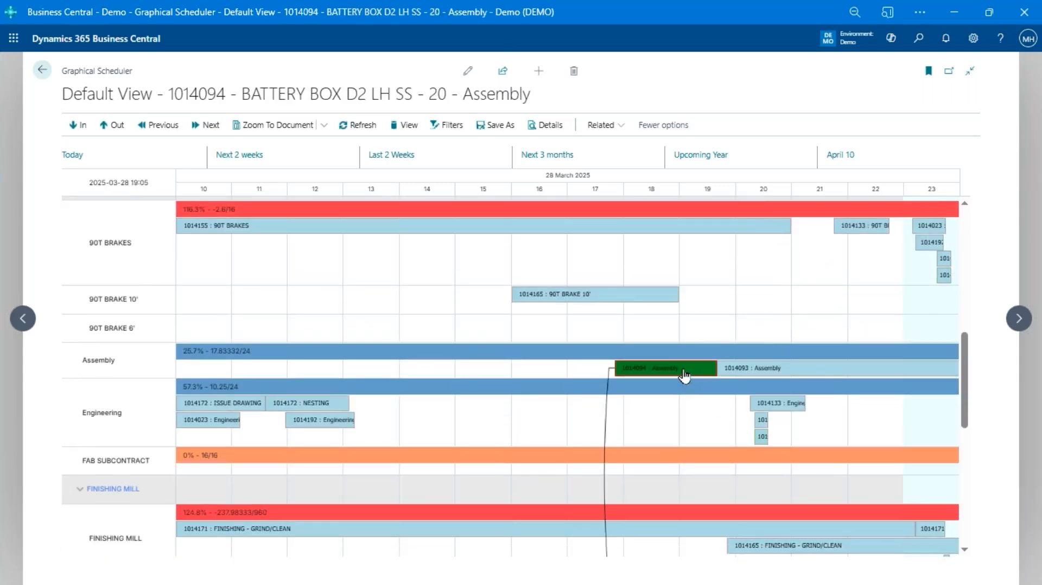
scroll(686, 378, down, 3)
scroll(687, 379, up, 3)
drag(684, 378, 491, 374)
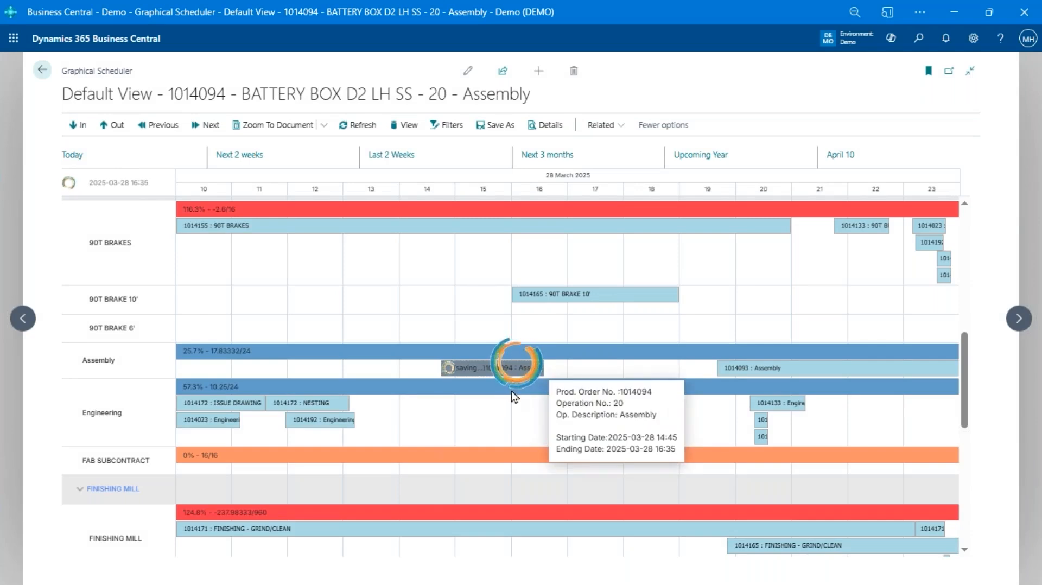
Follow the rescheduled Assembly operation's link to the WELD BOOTHS and look over the operations on the other work centers
scroll(511, 391, down, 5)
scroll(516, 391, down, 2)
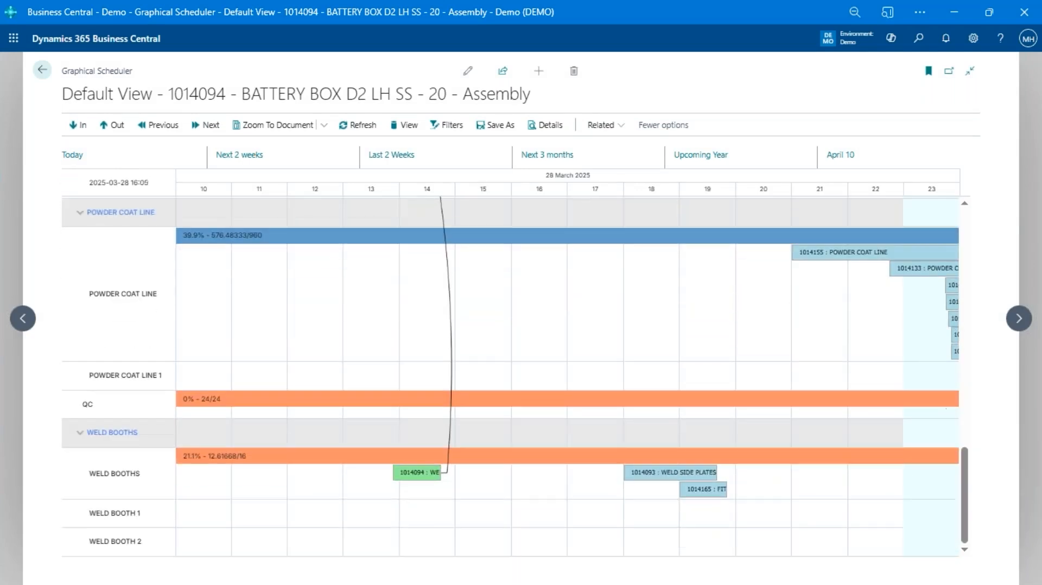
scroll(517, 391, up, 6)
scroll(517, 391, up, 7)
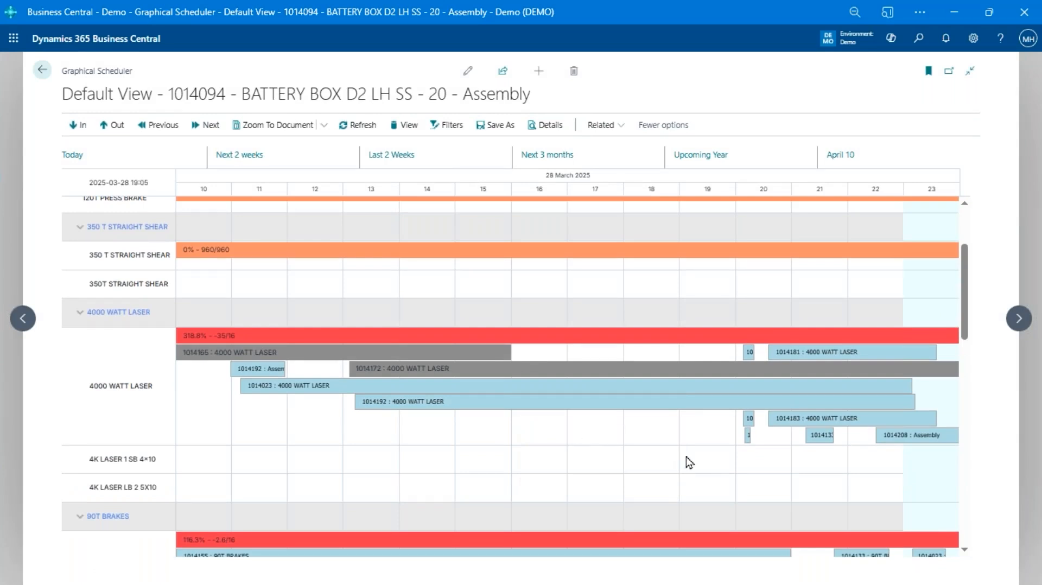
mouse_move(637, 413)
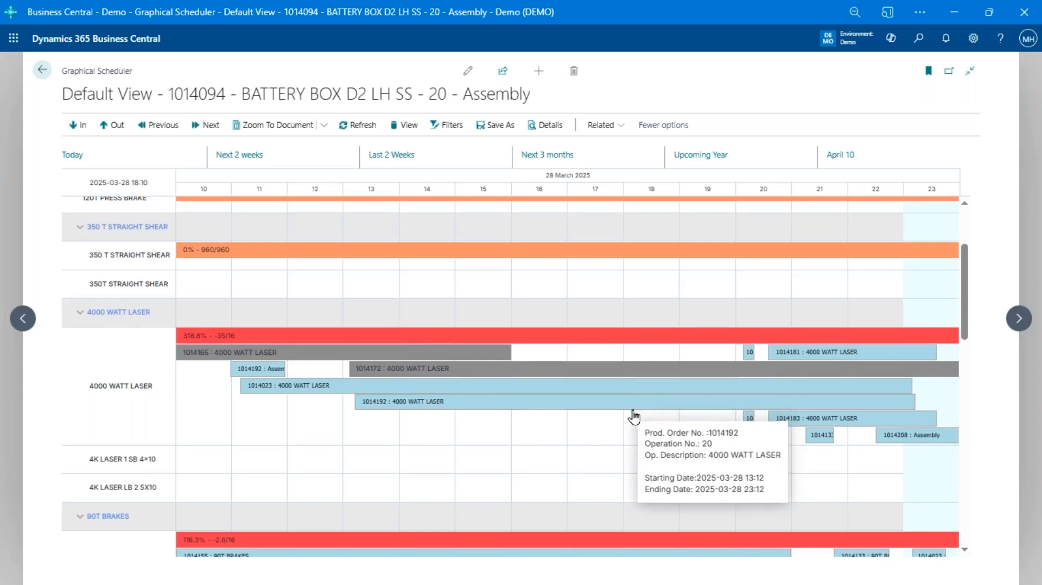
scroll(634, 416, up, 2)
scroll(634, 417, down, 5)
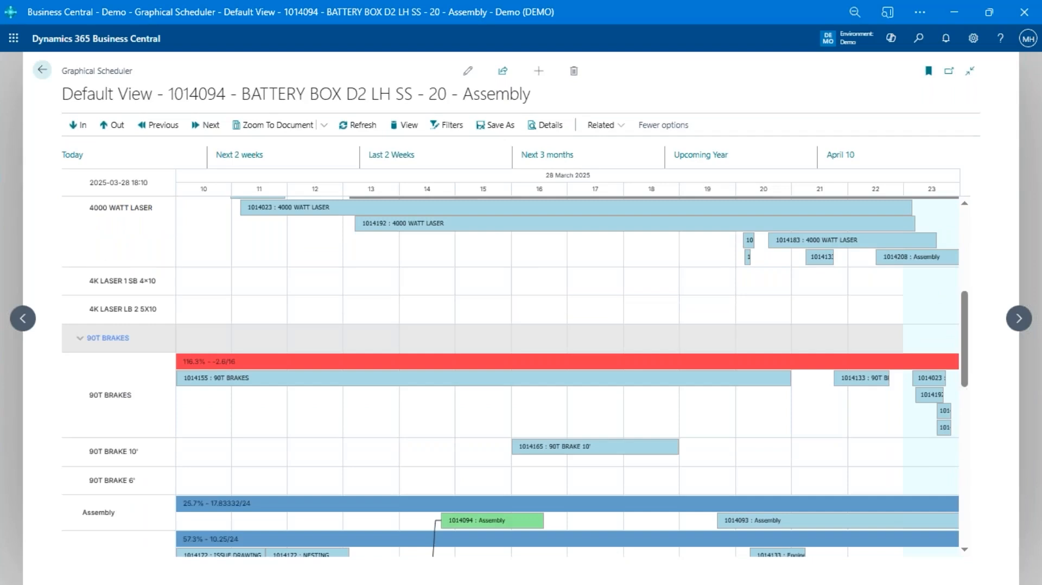
Reschedule the IW-BK00028 operation on 90T BRAKE 10' to start earlier, at about 13:00 on 28 March 2025
click(603, 450)
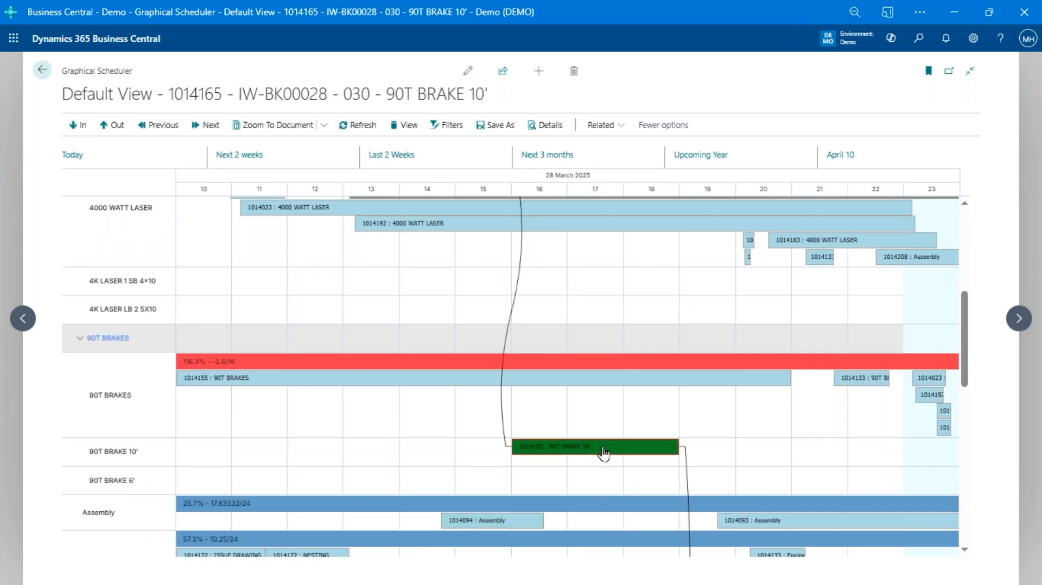
mouse_move(621, 459)
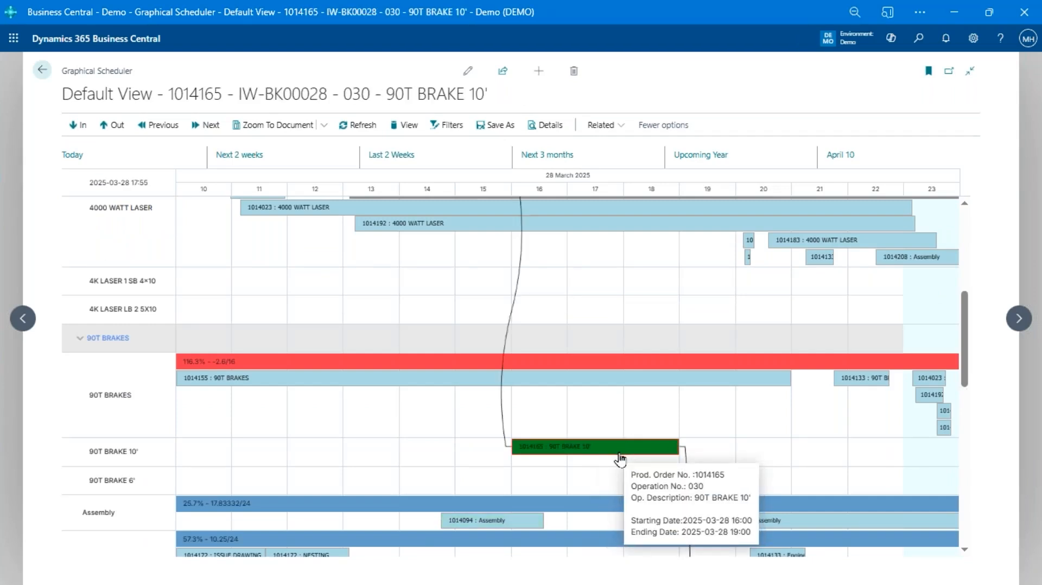
drag(621, 460, 464, 457)
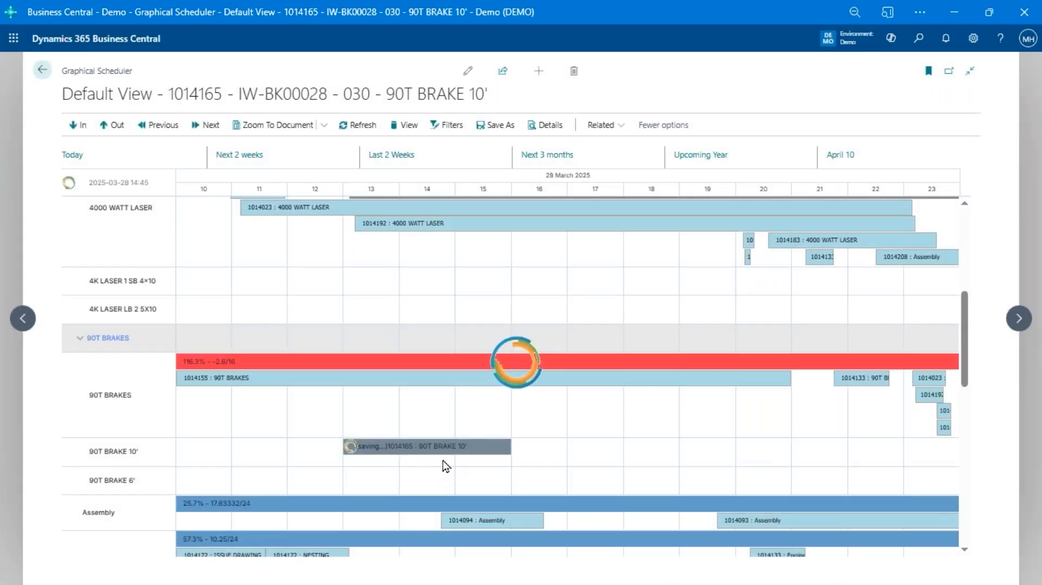
Trace the moved 90T BRAKE 10' operation's link to its preceding 4000 WATT LASER operation
scroll(447, 452, up, 4)
scroll(448, 452, down, 2)
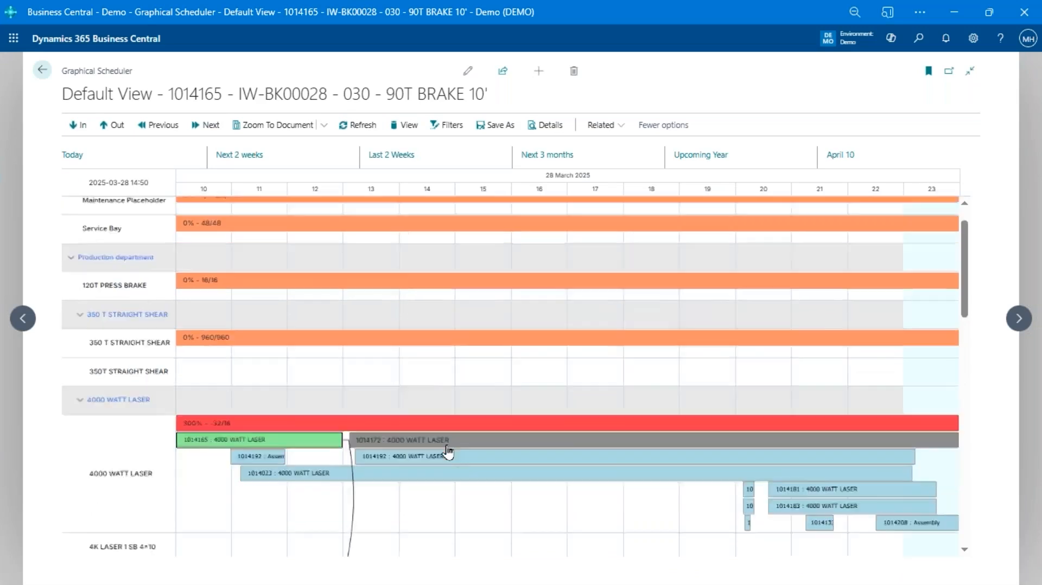
scroll(447, 452, down, 4)
scroll(448, 452, up, 2)
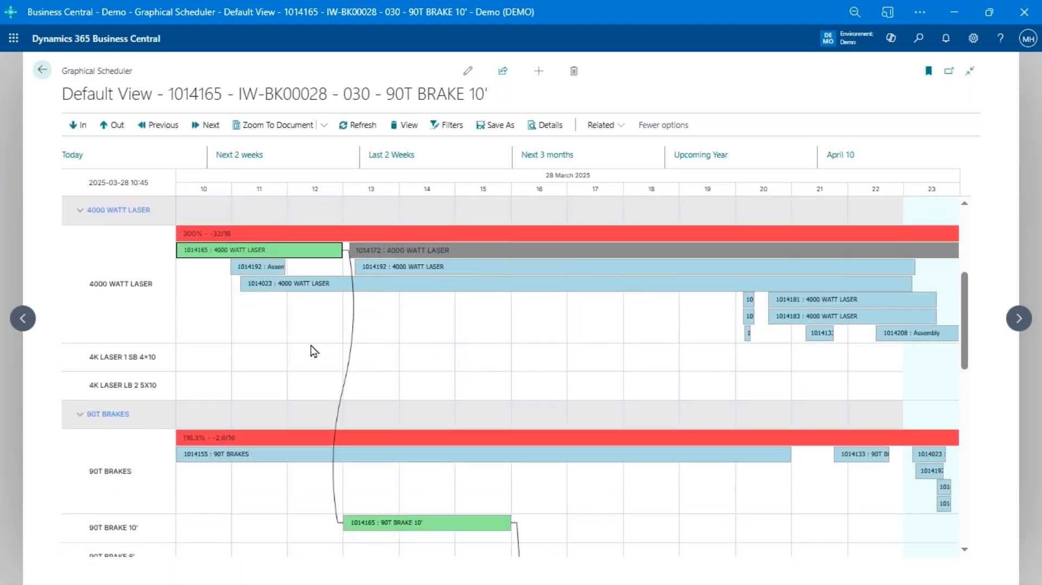
Clear the operation selection and inspect the bookings on the 4000 WATT LASER row
click(392, 323)
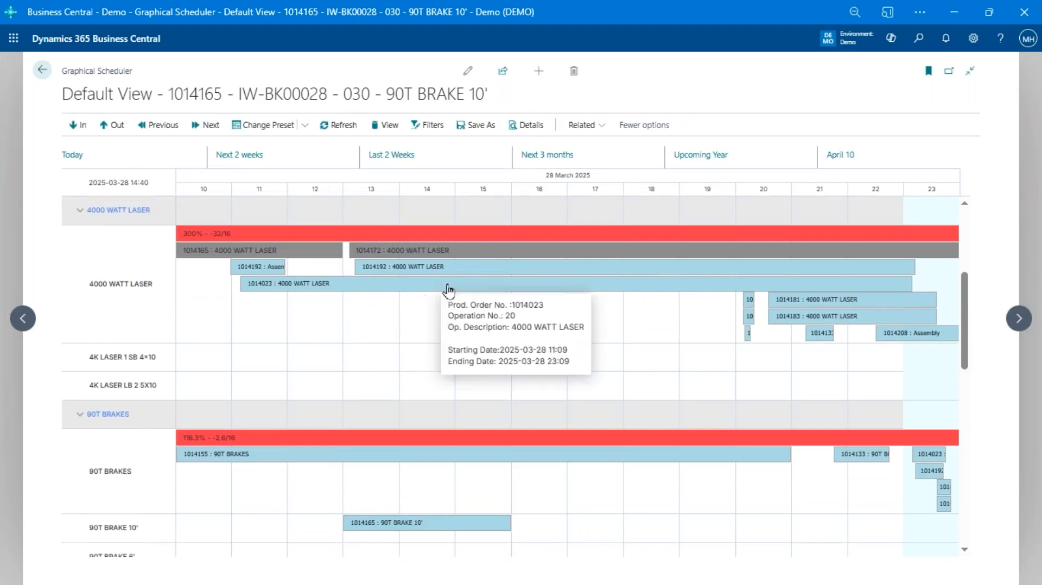
scroll(600, 282, up, 2)
mouse_move(232, 313)
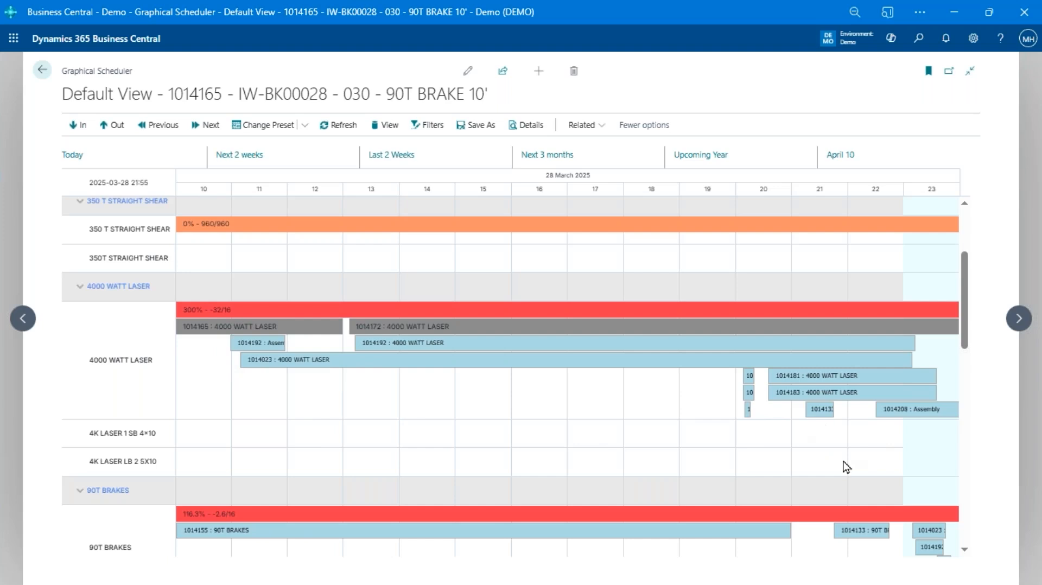
Select the IW-BK00056 Engineering operation around 20:20 on 28 March 2025 and trace its link to the 4000 WATT LASER operation
scroll(841, 461, up, 1)
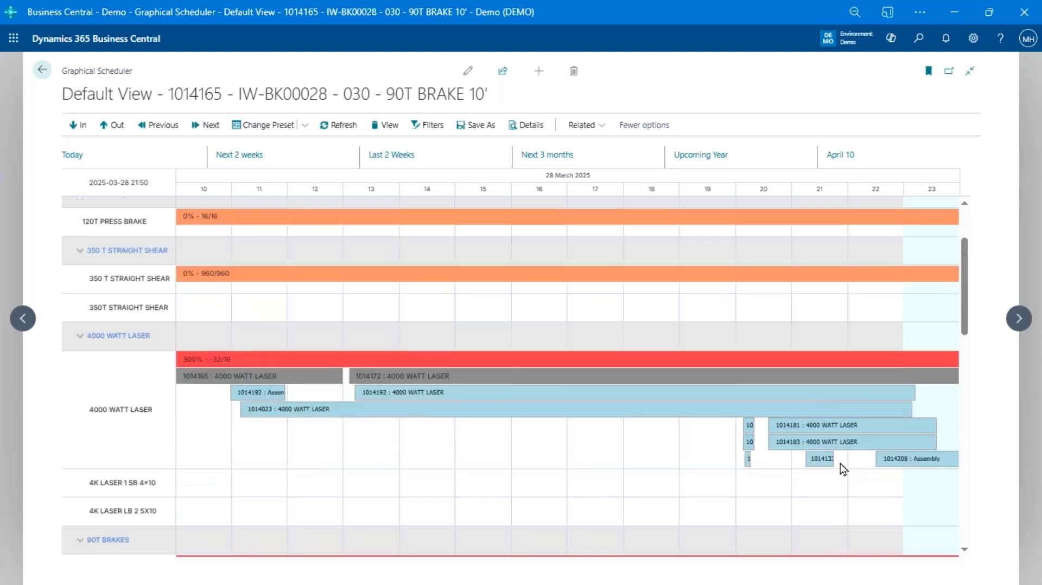
scroll(841, 462, down, 1)
scroll(454, 360, down, 1)
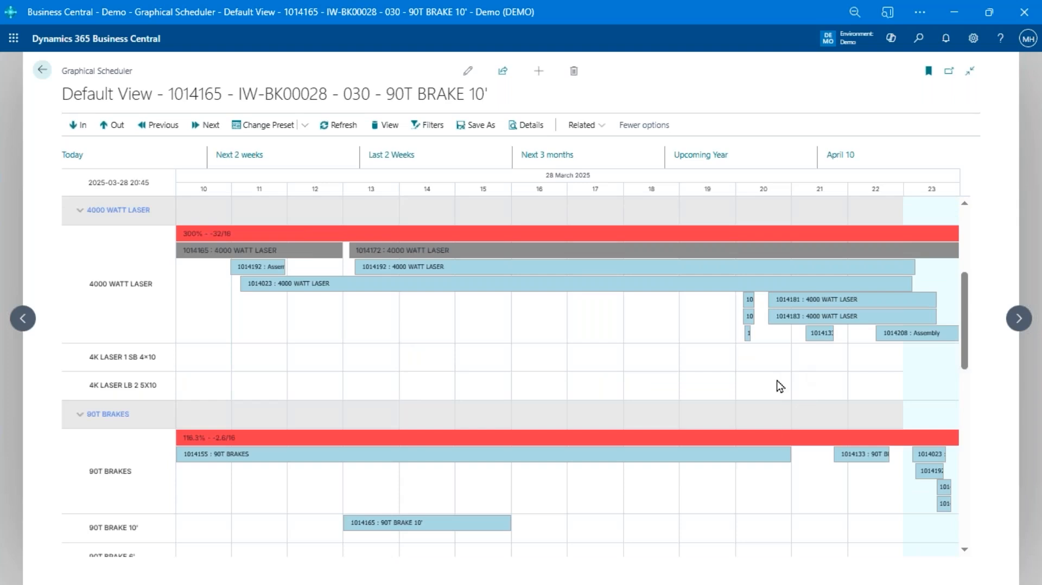
scroll(788, 377, down, 1)
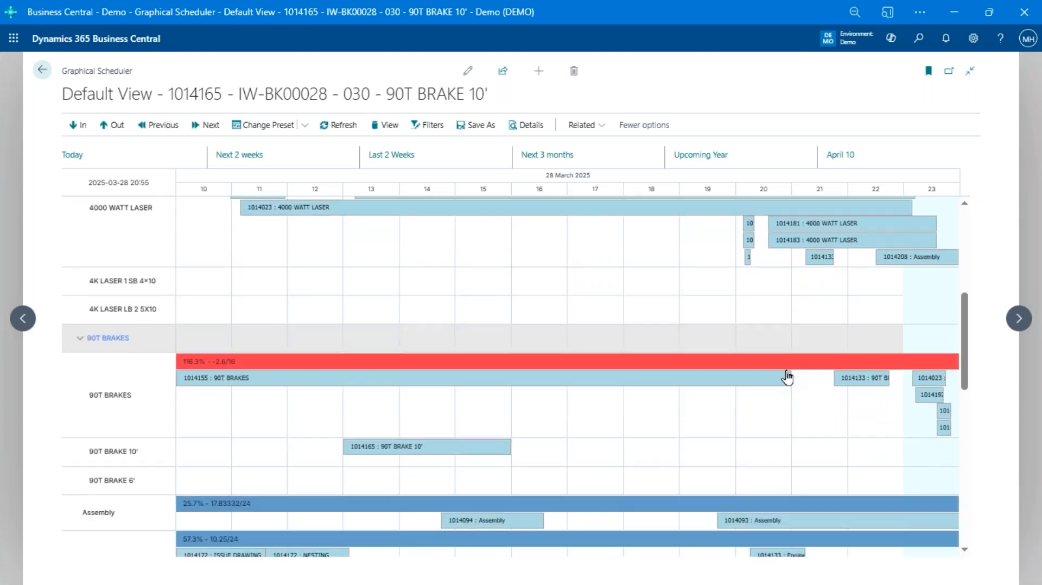
scroll(787, 377, down, 2)
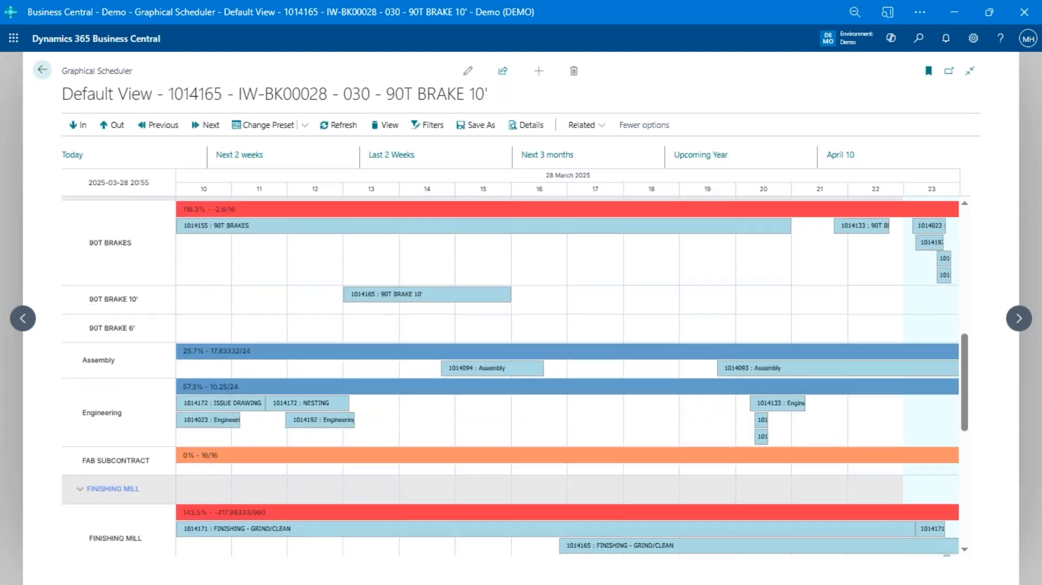
click(767, 439)
scroll(767, 441, up, 2)
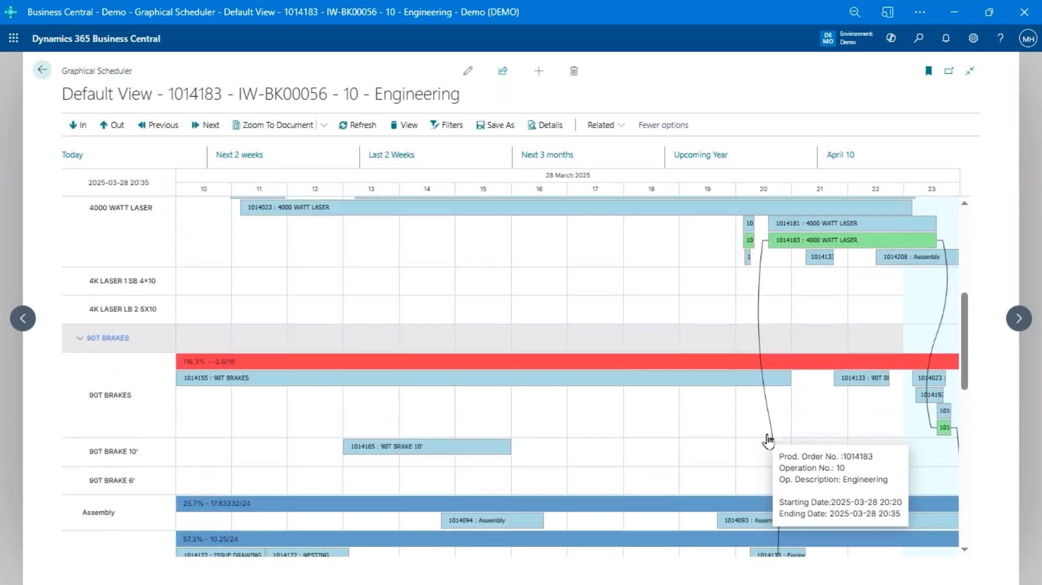
scroll(769, 441, up, 2)
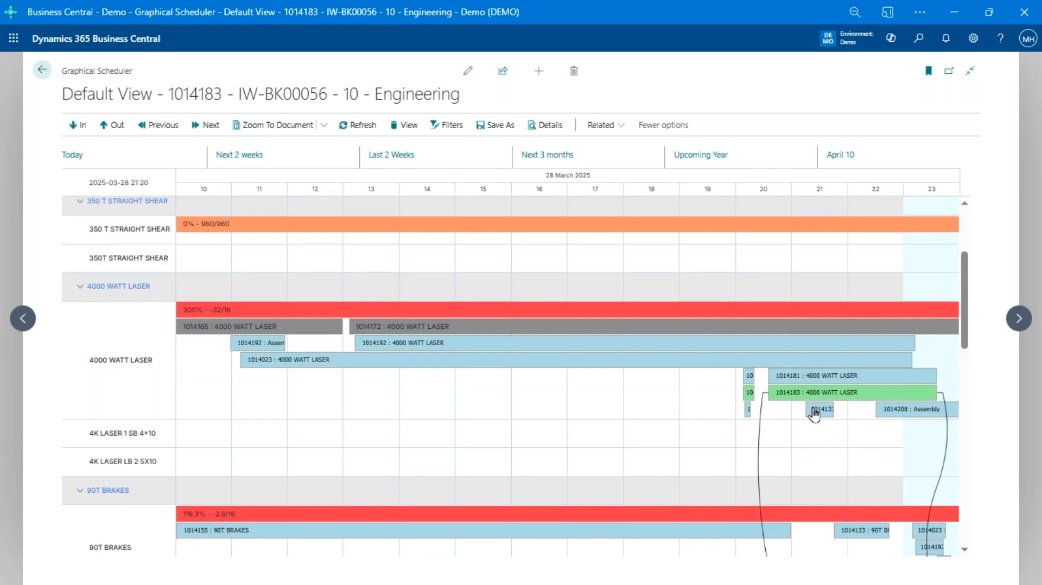
Check the timeline's zoom and date-range options, and look over the linked operations from 4000 WATT LASER down to the WELD BOOTHS
mouse_move(833, 397)
right_click(609, 240)
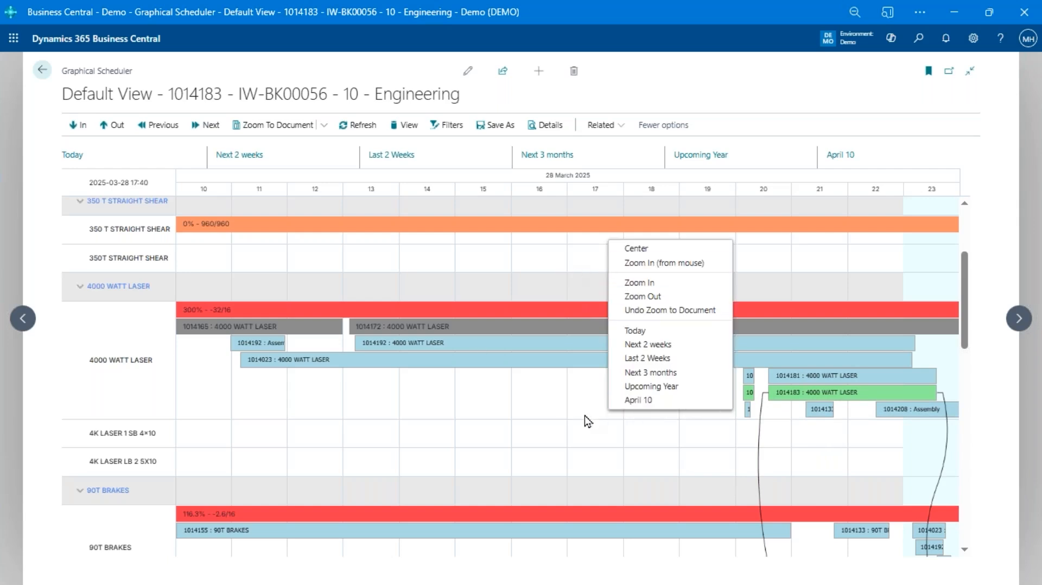
click(592, 422)
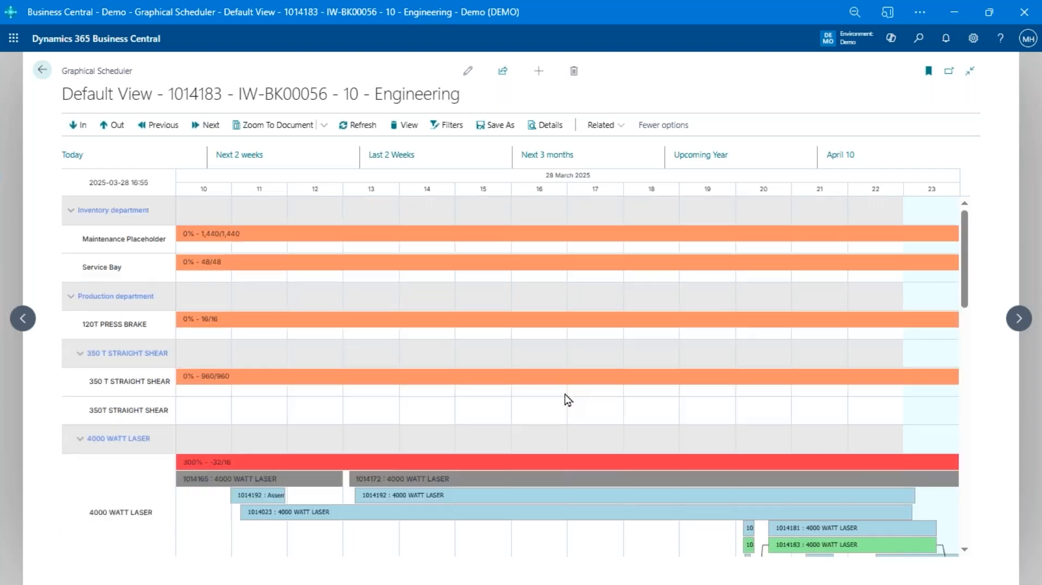
scroll(635, 405, down, 5)
scroll(636, 405, down, 2)
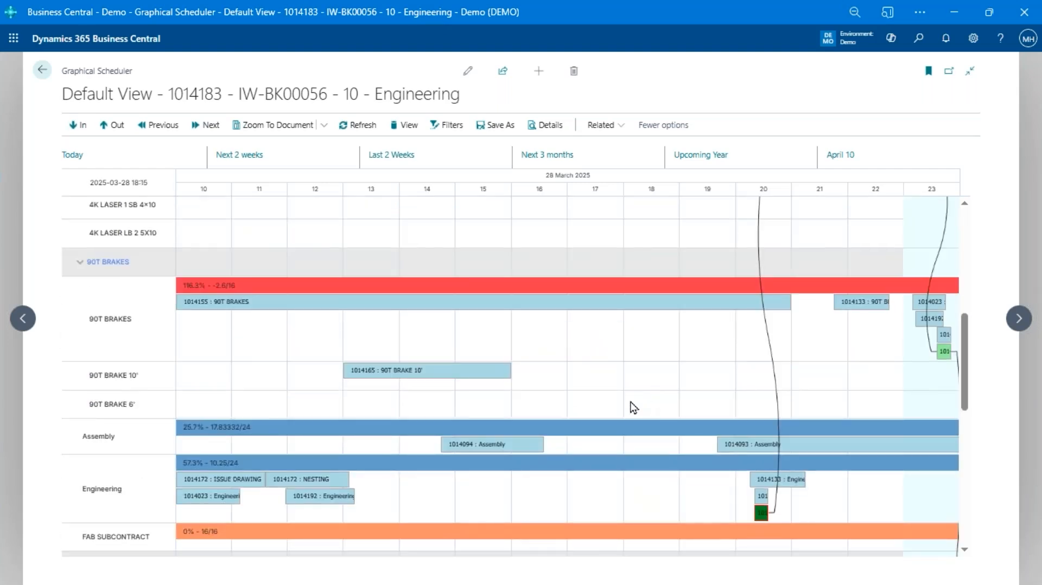
scroll(688, 390, down, 5)
scroll(688, 390, down, 3)
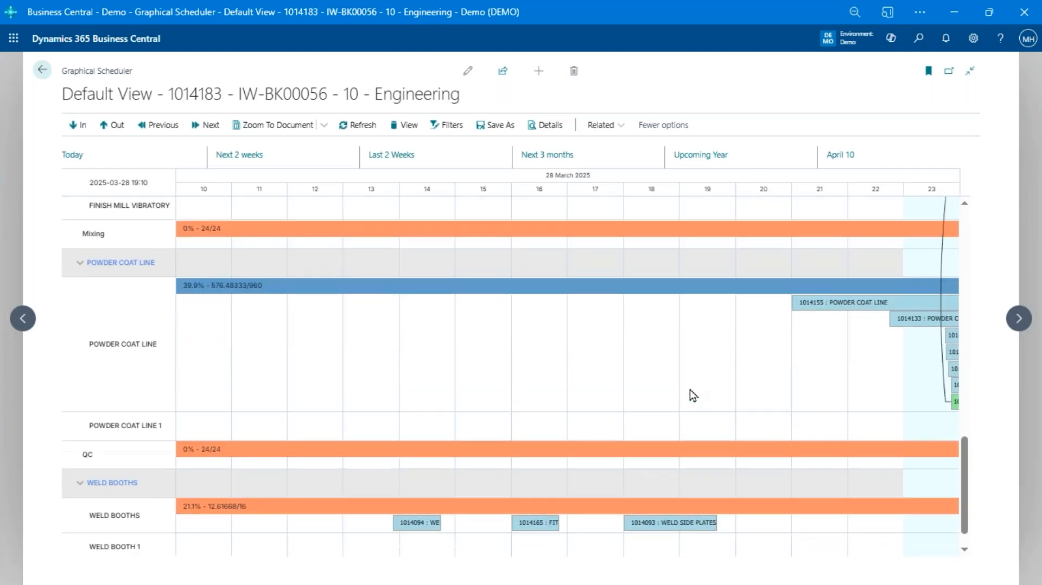
scroll(691, 392, up, 8)
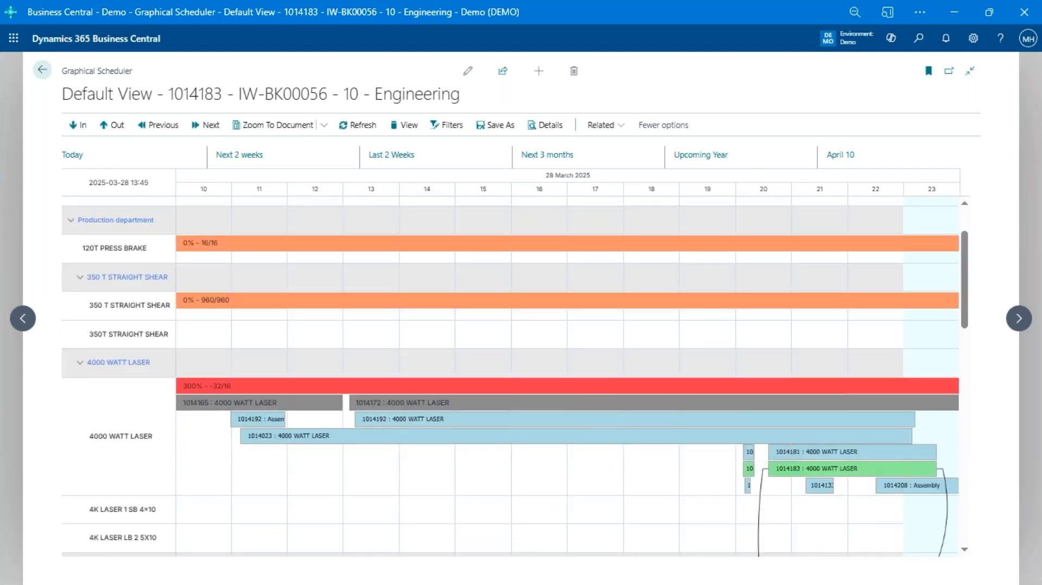
Leave the scheduler and open the IW-BK00017 mountain bike order from the Released Production Orders list
click(42, 69)
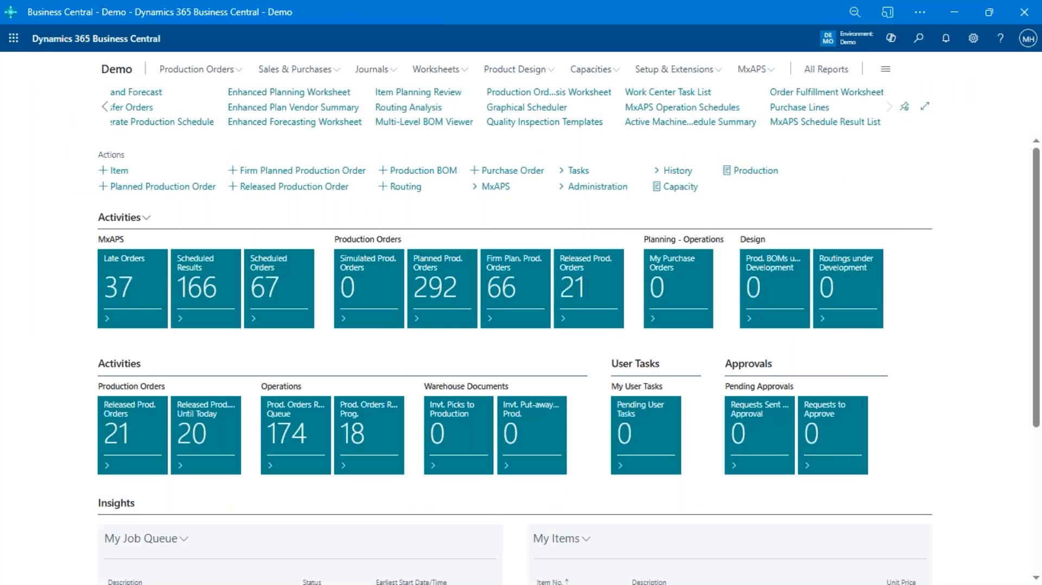
click(202, 73)
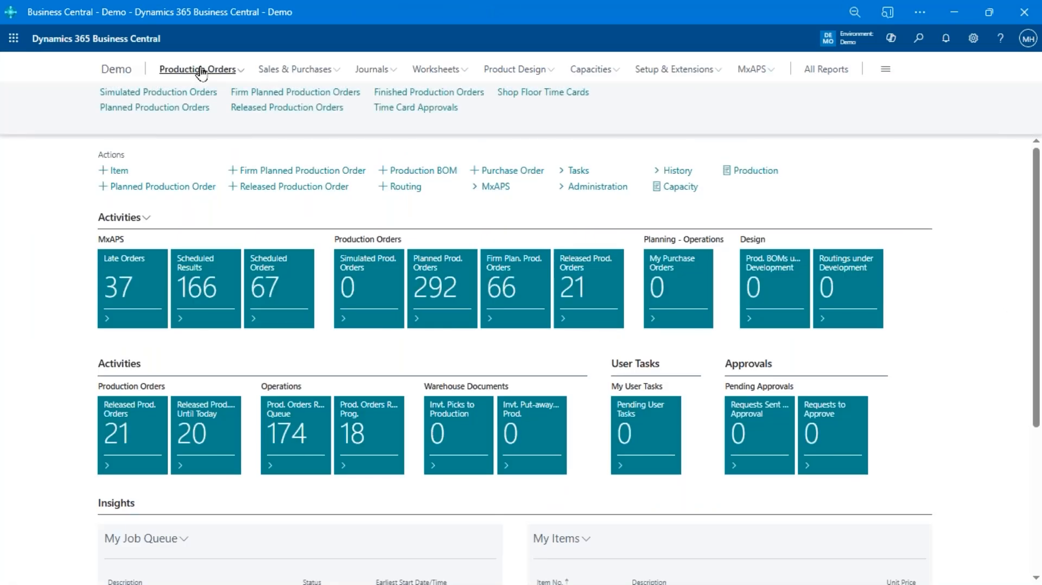
click(308, 109)
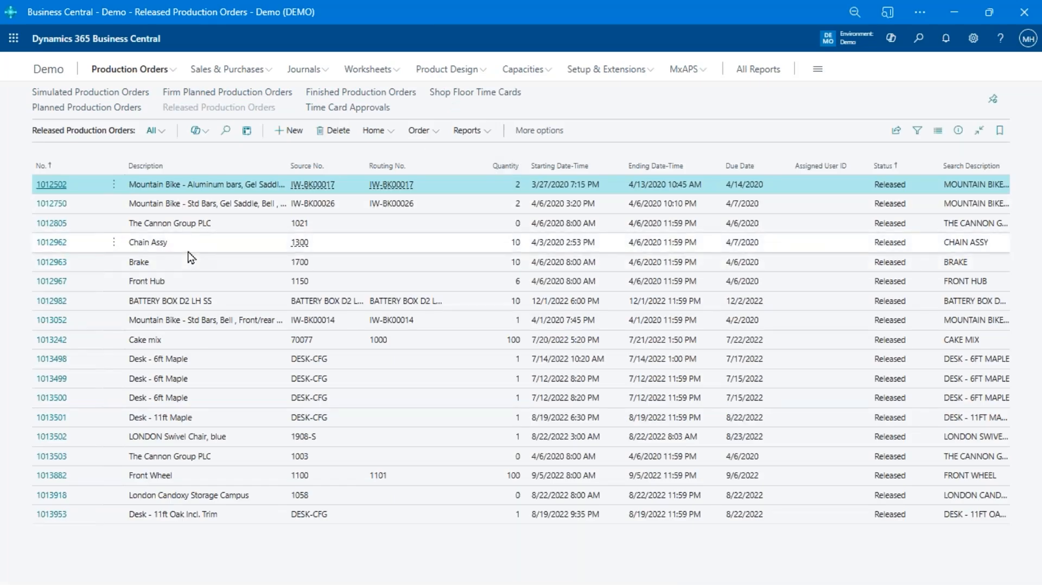
click(204, 303)
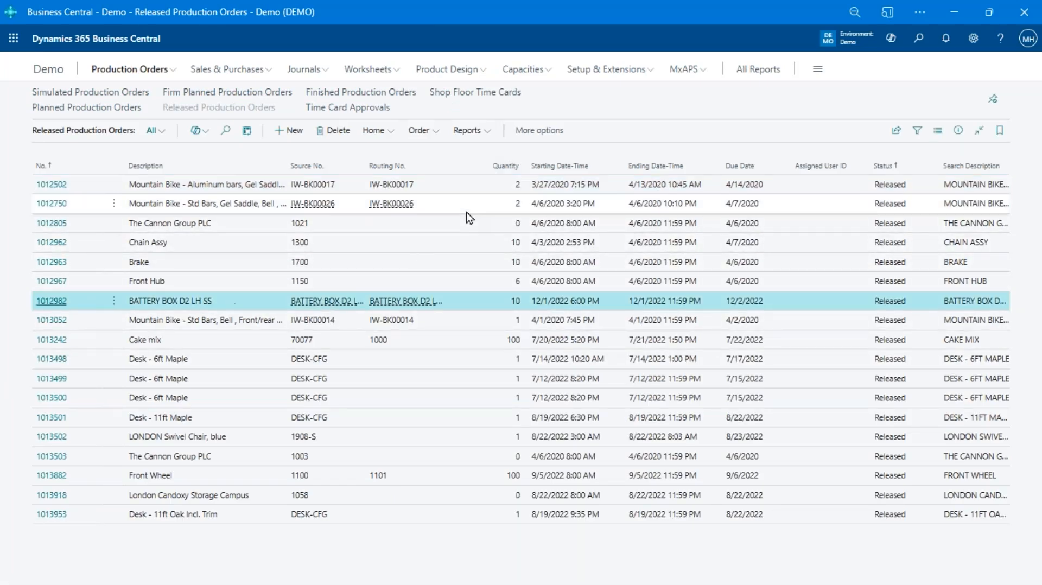
click(435, 190)
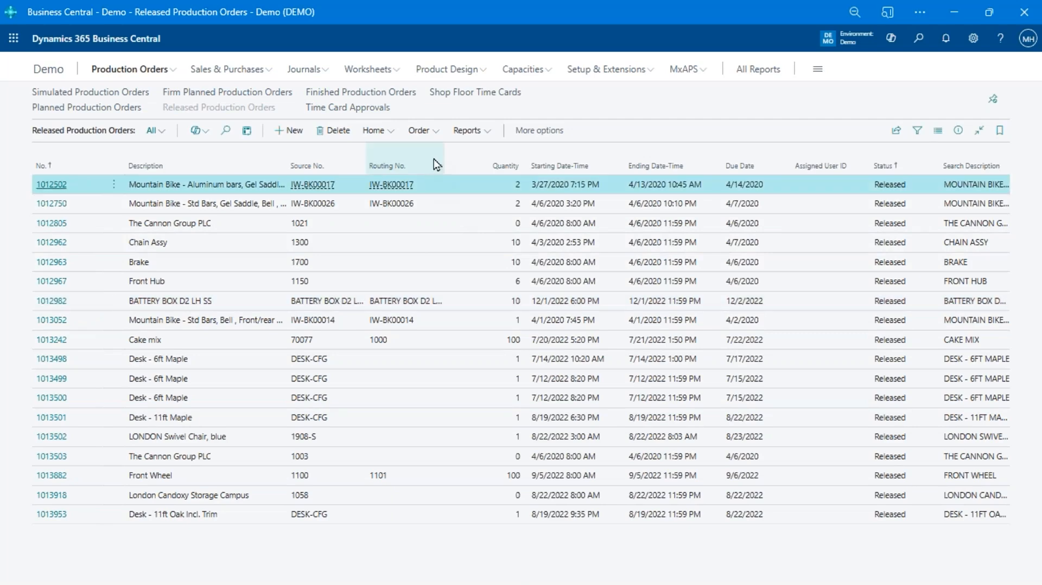
click(61, 185)
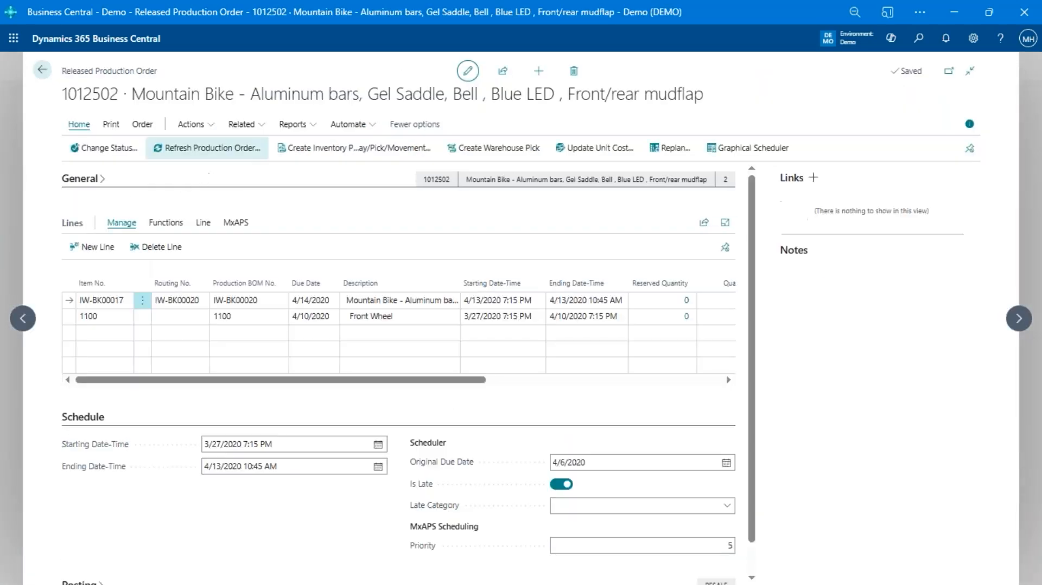
Preview both pages of the mountain bike order's job card, and close it without running the 4x6 label report
click(111, 124)
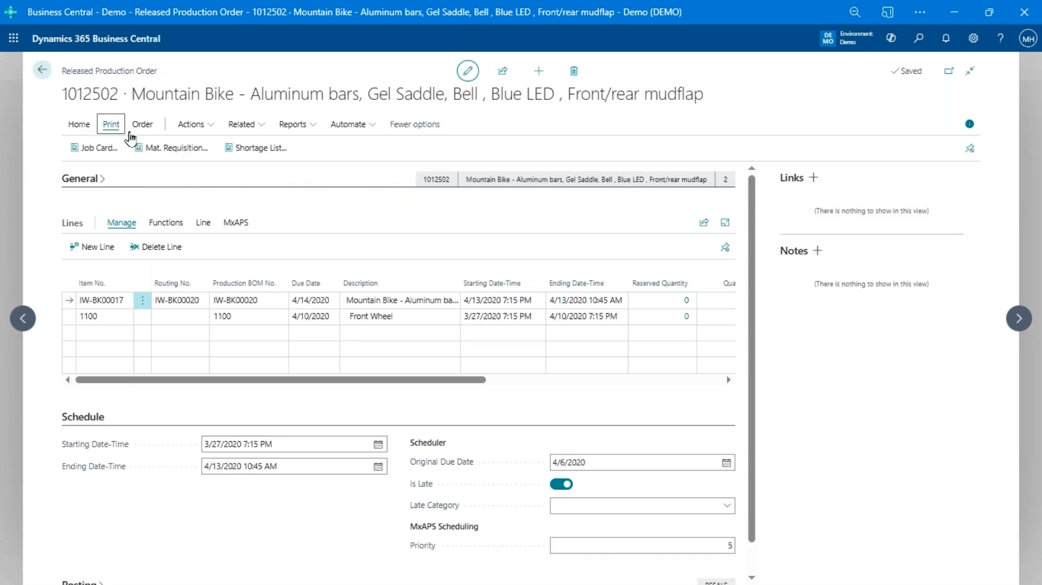
click(100, 149)
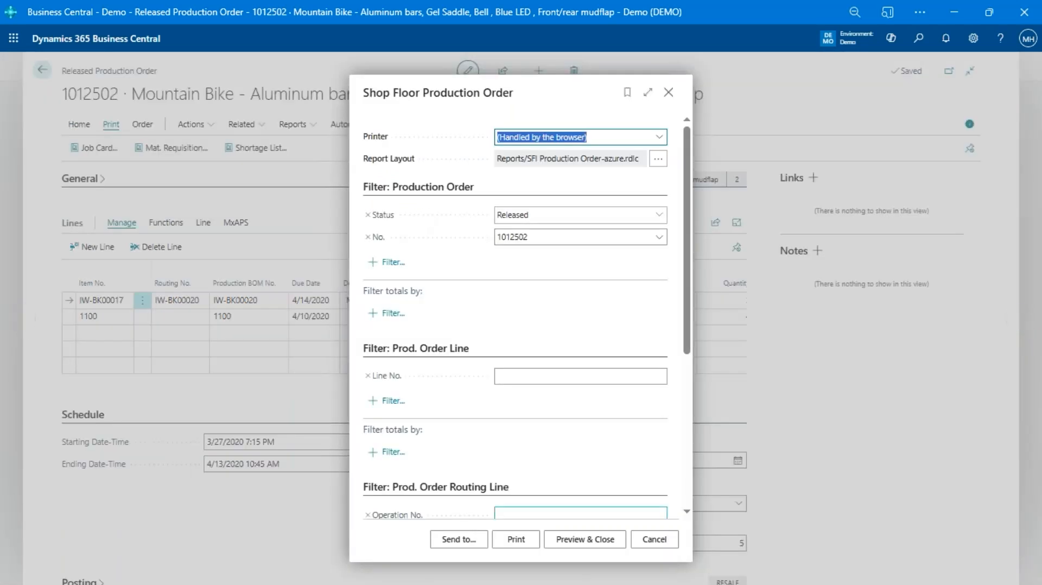
click(585, 540)
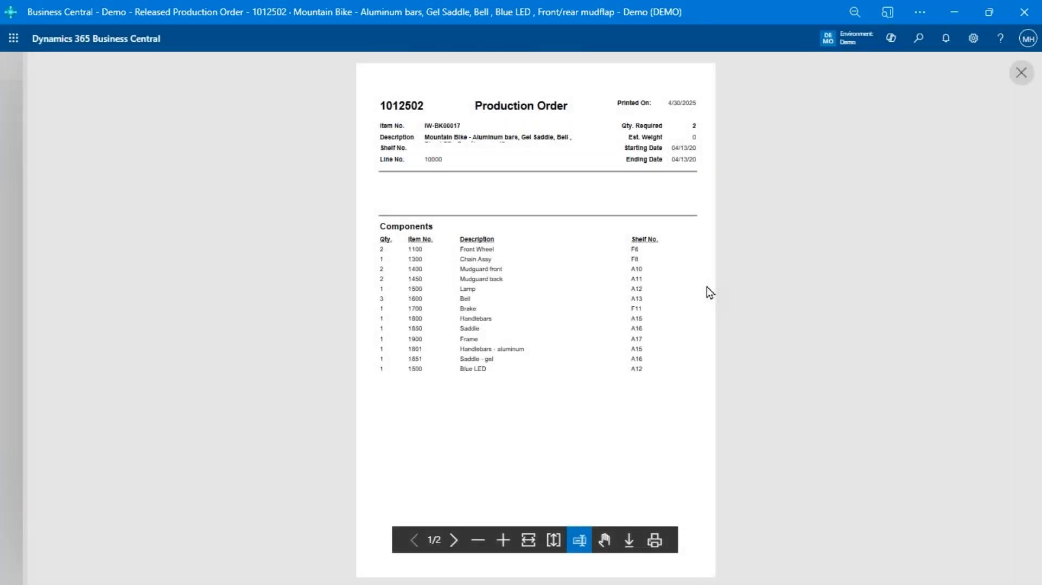
click(454, 540)
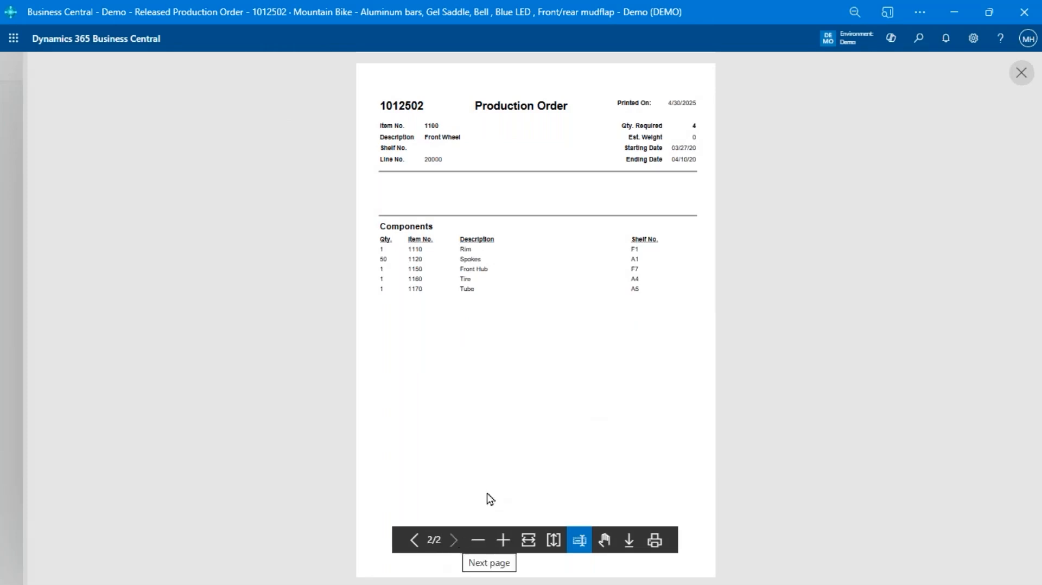
scroll(524, 435, up, 1)
scroll(525, 435, up, 10)
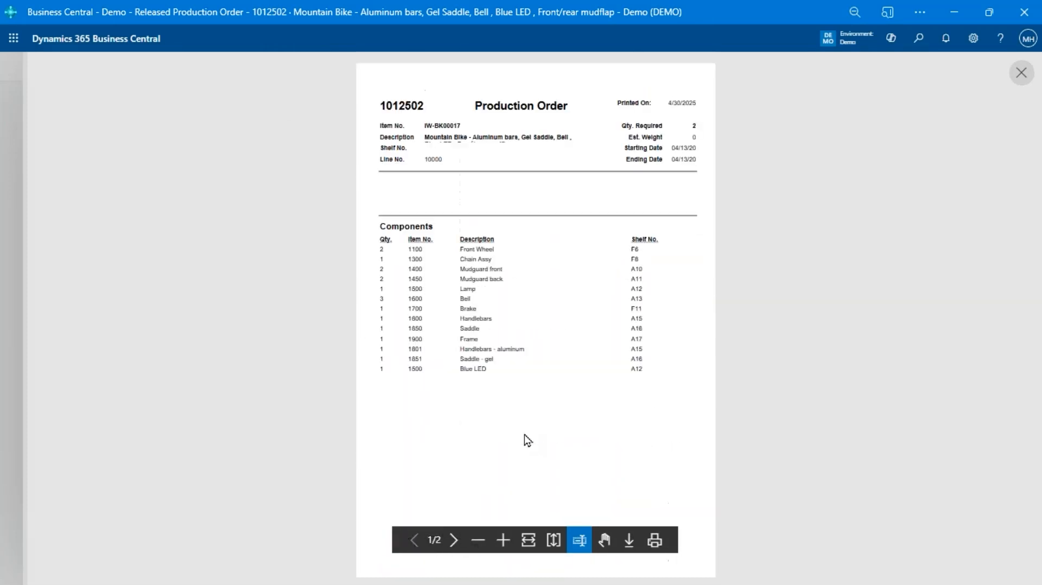
click(1026, 76)
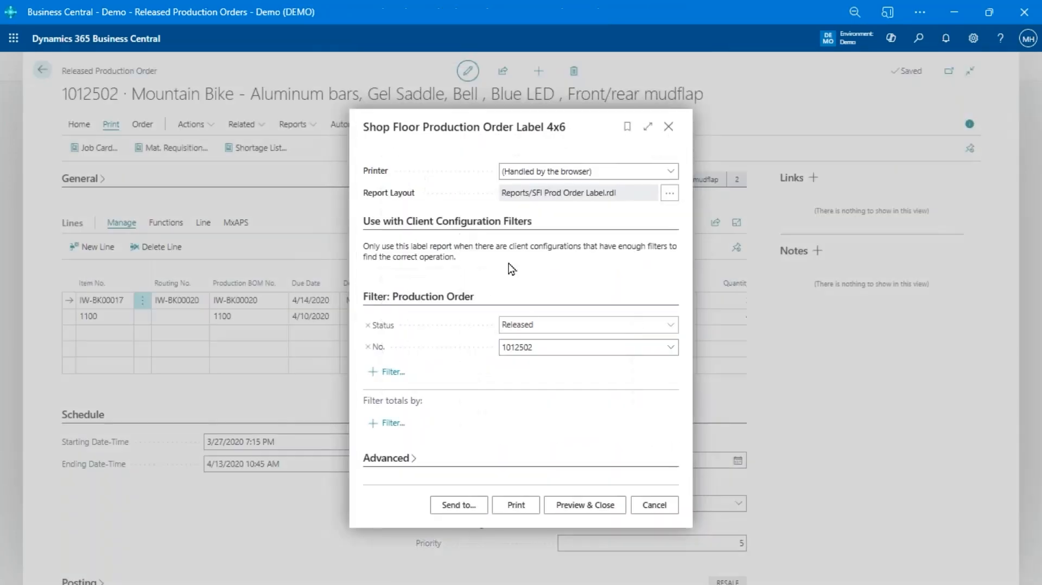
click(650, 505)
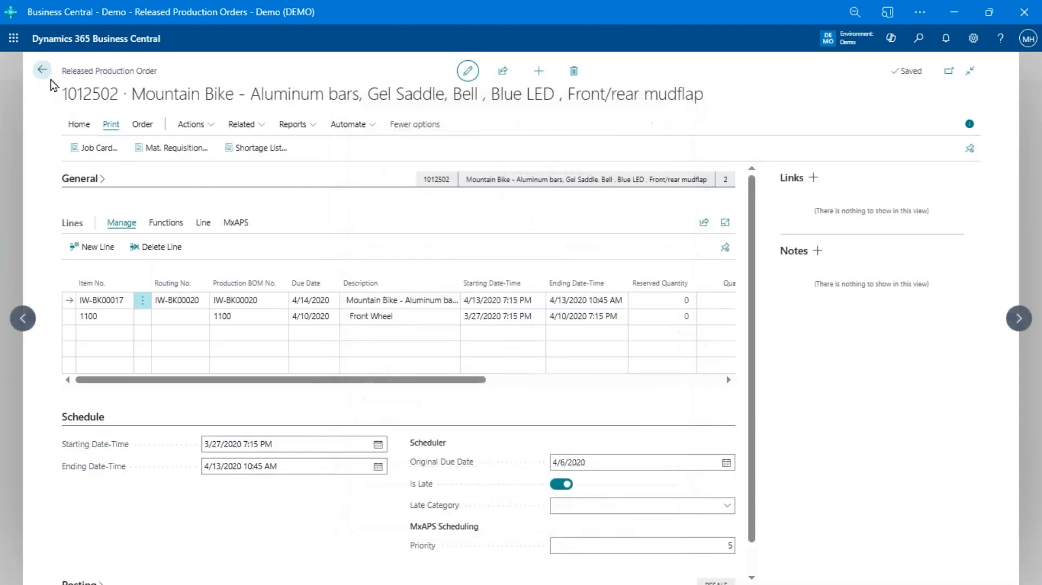
Open the released production order for BATTERY BOX D2 LH SS and preview its job card
click(41, 69)
click(168, 299)
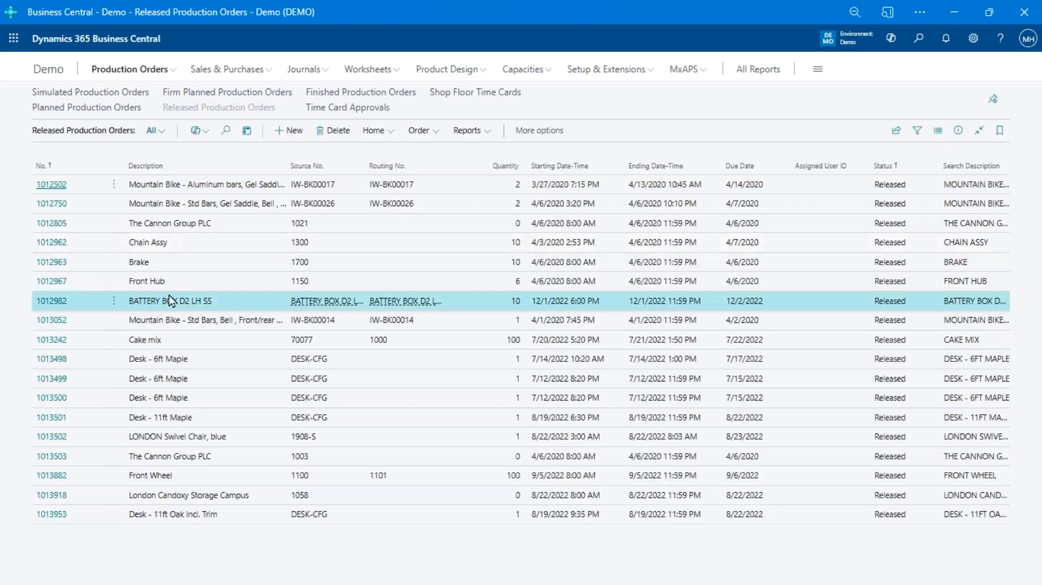
click(58, 303)
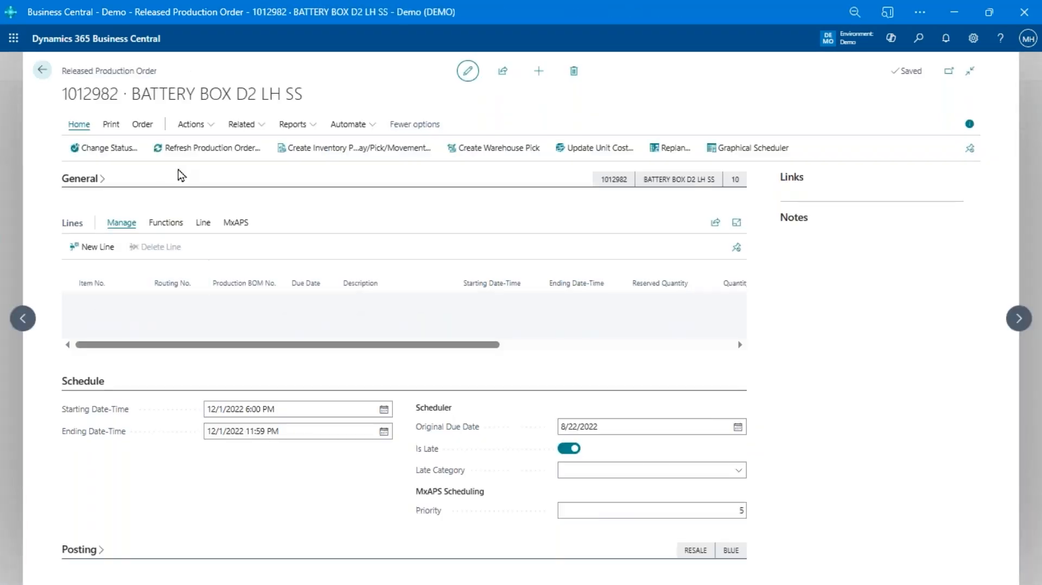
click(113, 126)
click(109, 153)
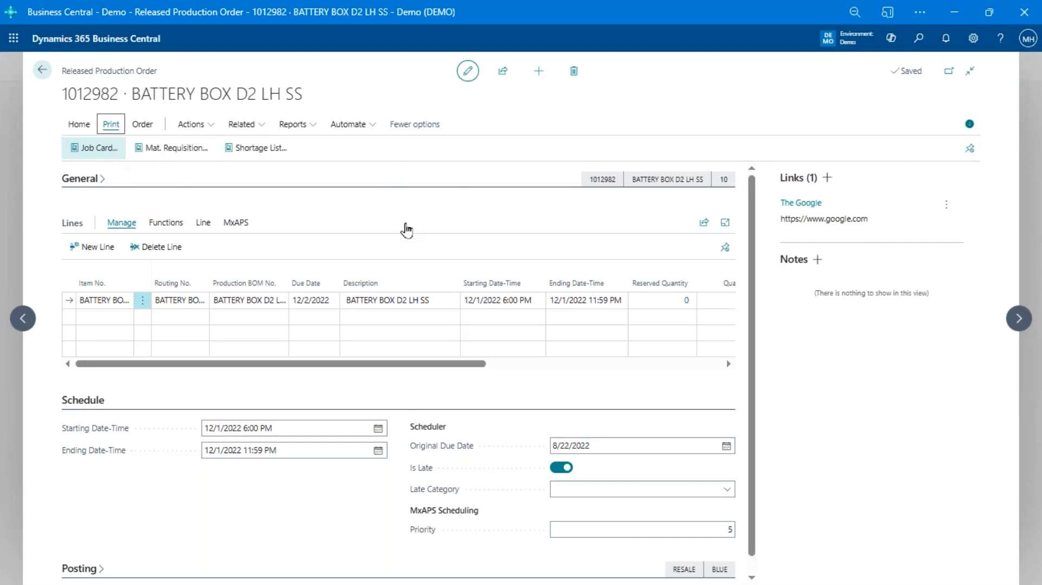
click(595, 540)
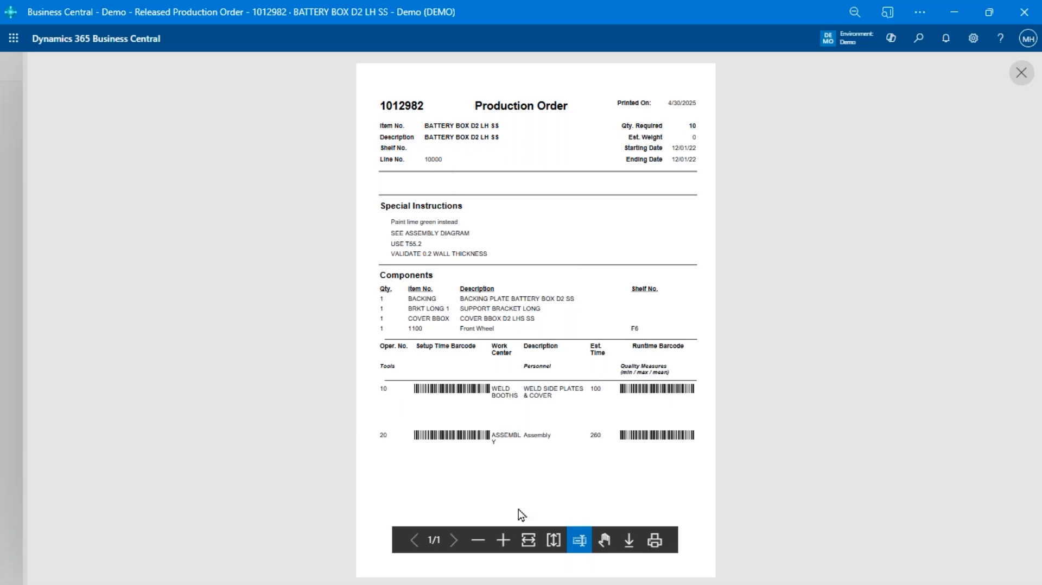
Close the battery box job card preview without running the label report, and leave the production order
click(1024, 77)
click(665, 507)
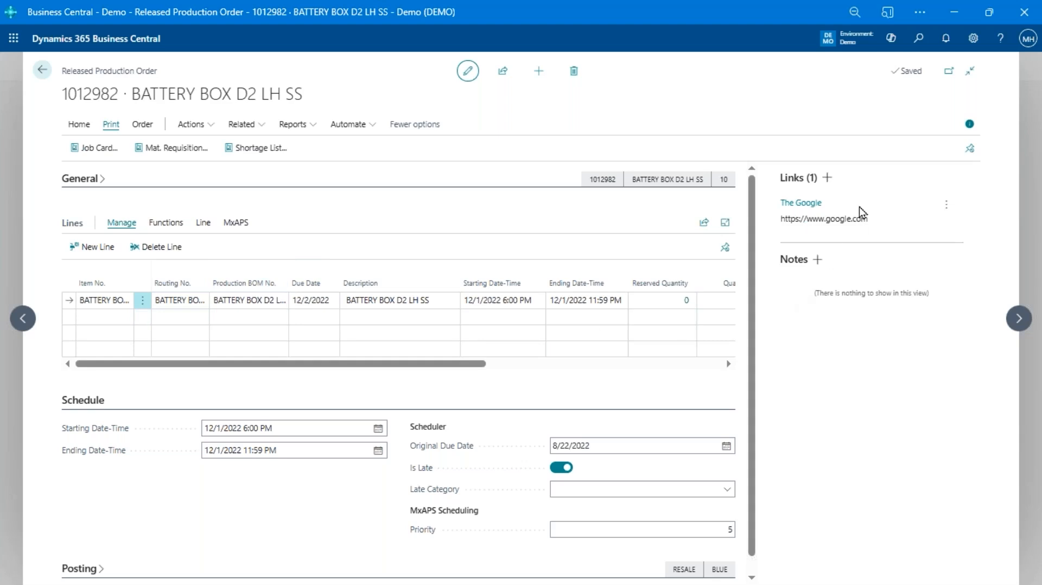
click(49, 72)
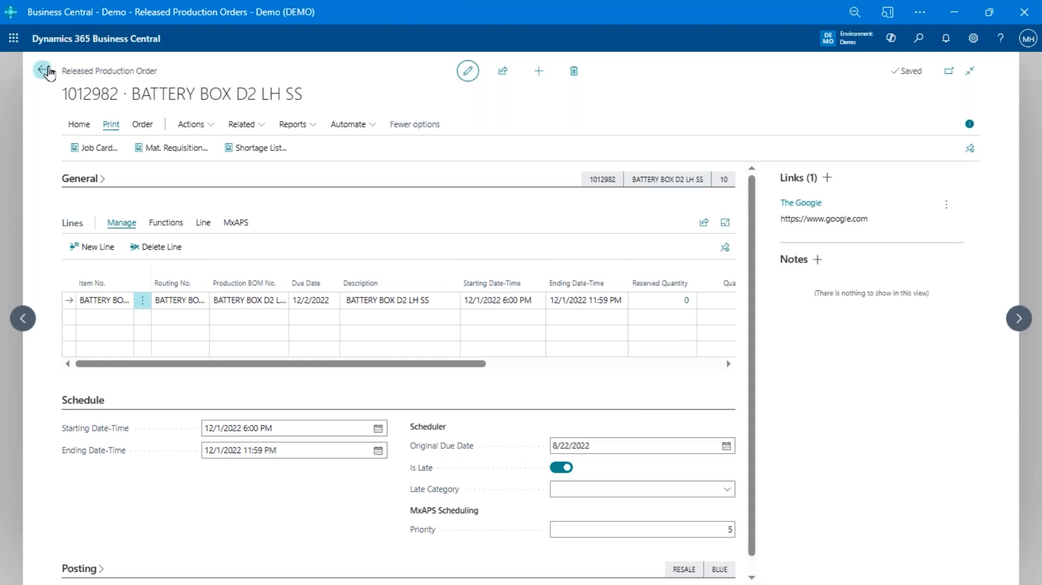
click(50, 72)
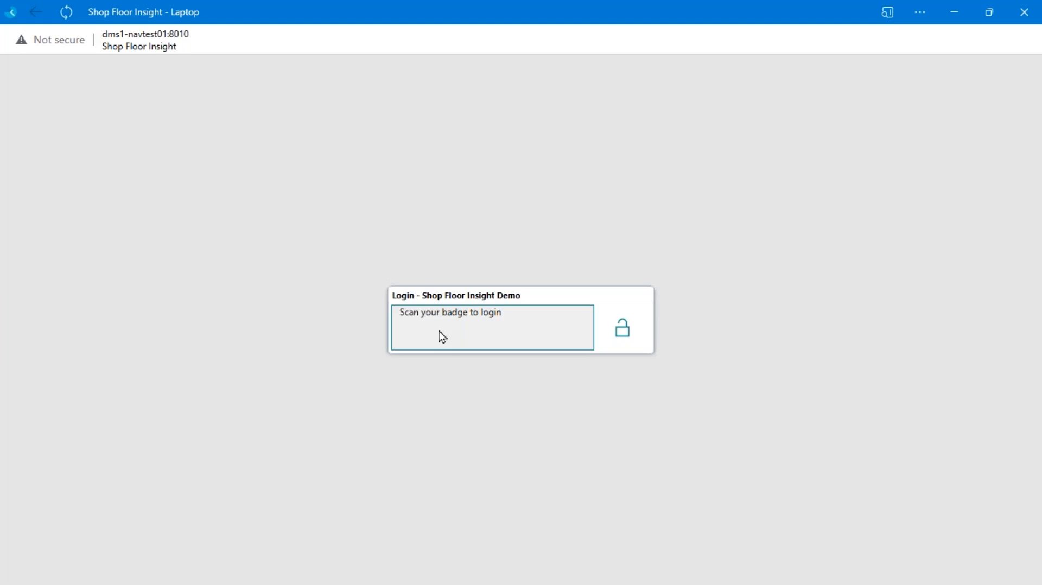
Switch to Shop Floor Insight and log in with the employee badge to open the time card
key(Return)
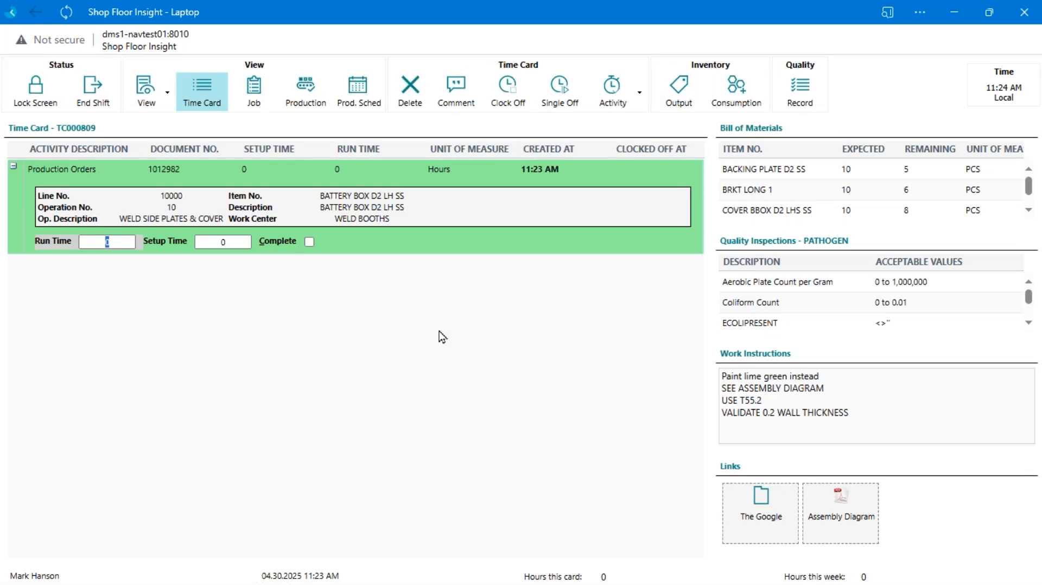
Start the Cleaning activity on the time card, and look over the list of other available activities
key(Return)
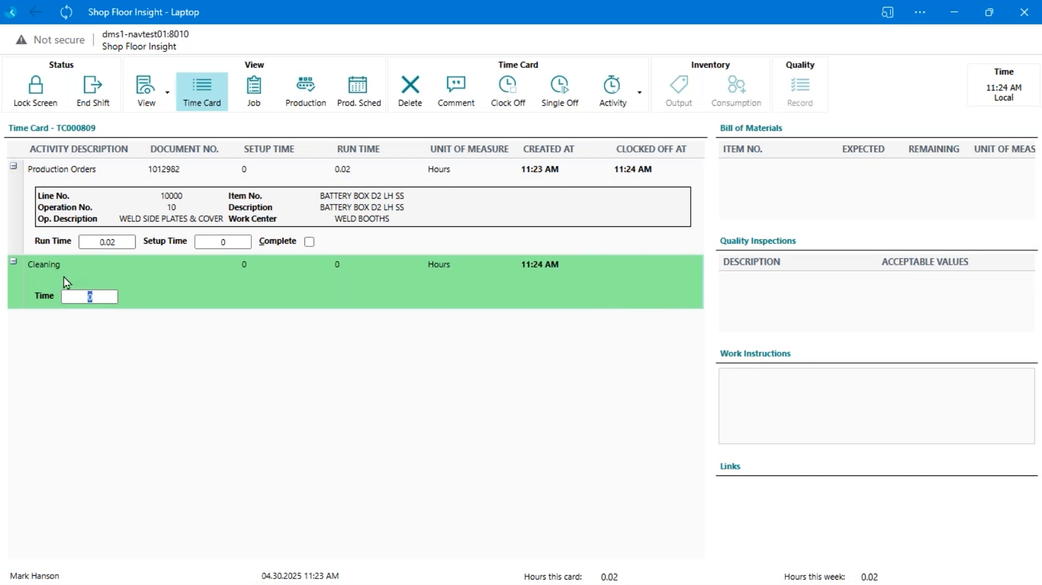
click(625, 91)
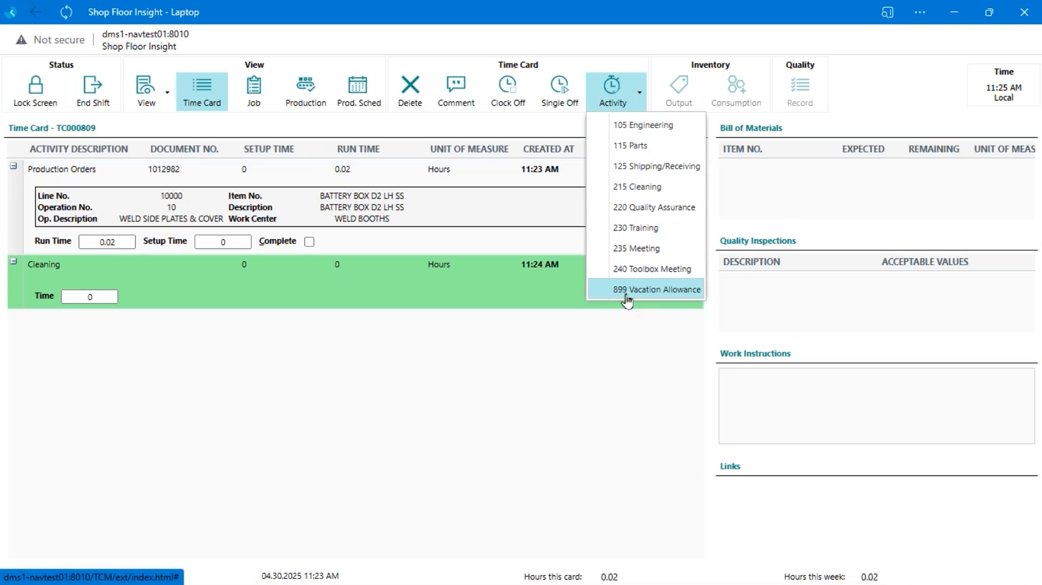
click(488, 298)
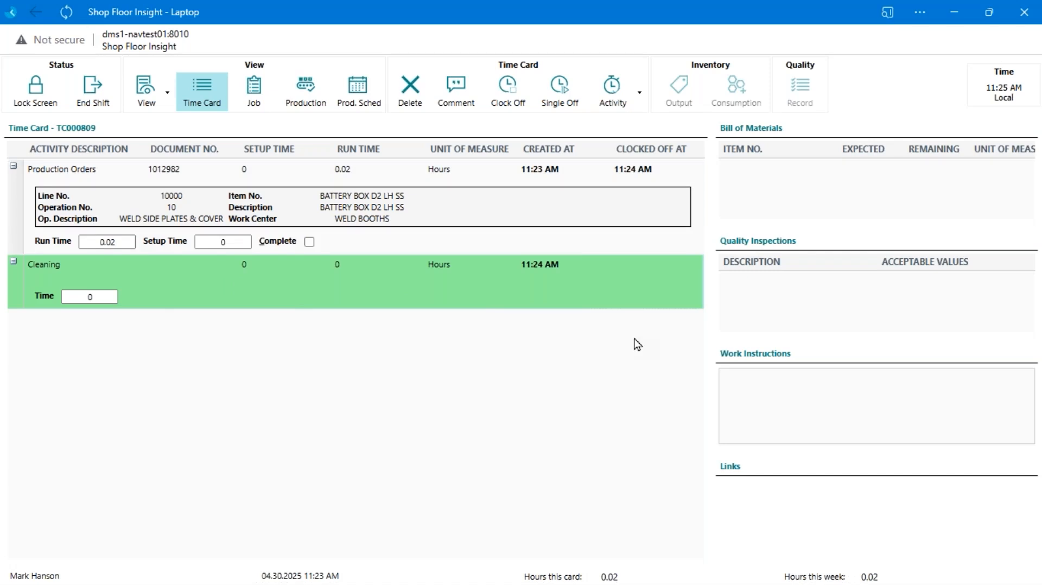
Reopen the list of activities on the time card, dismiss it without choosing one, and select the clocked-off production order line
key(alt+Tab)
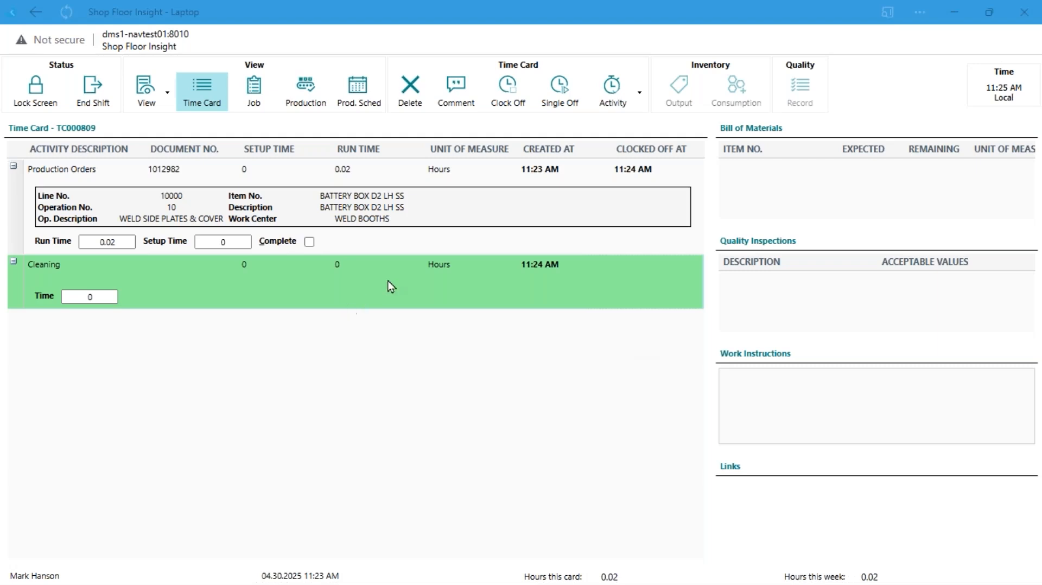
click(612, 87)
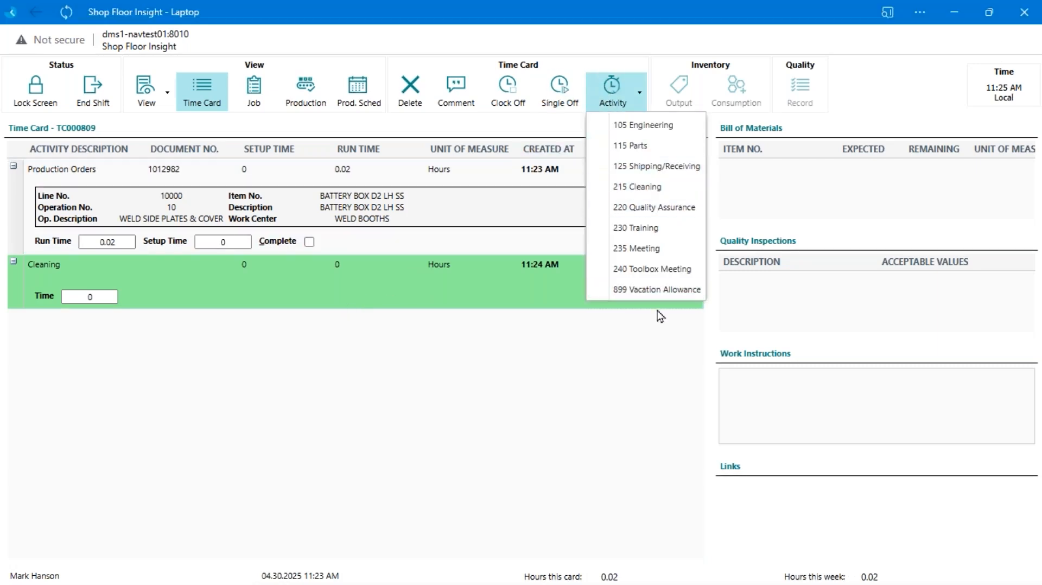
click(543, 293)
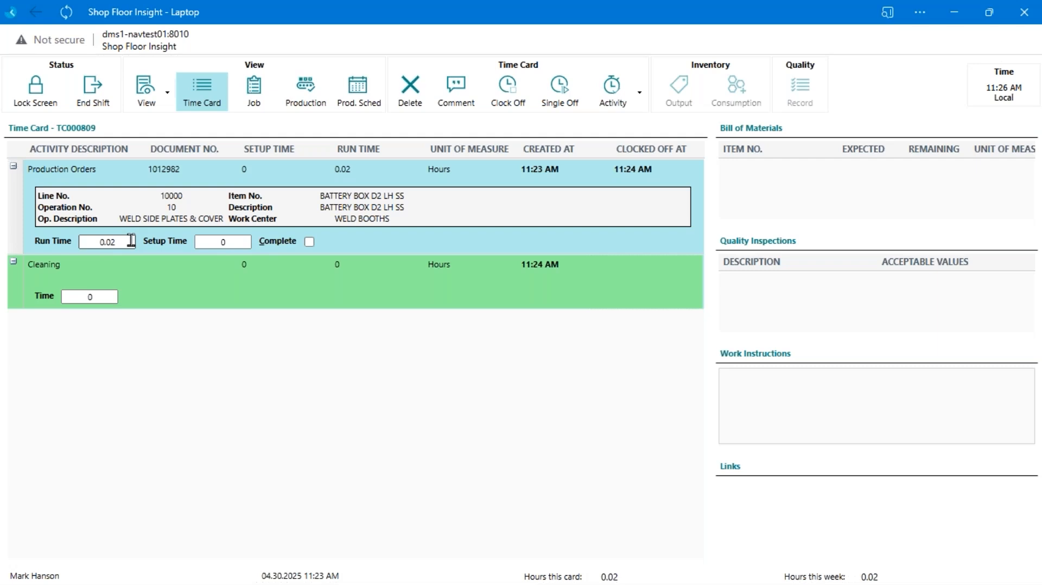
click(246, 169)
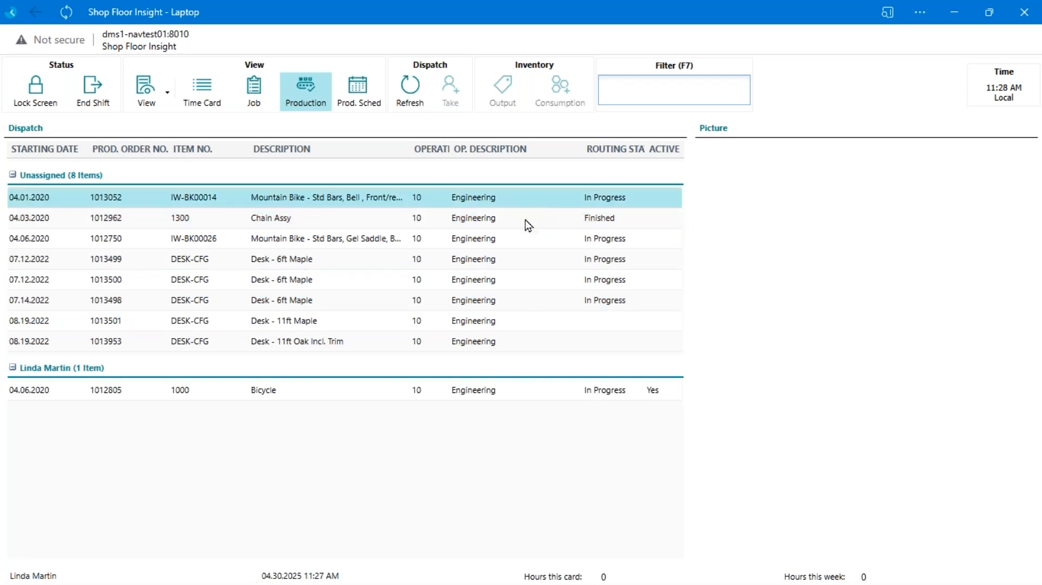
Compare the dispatched production orders, and clock on to the Engineering operation of the Mountain Bike IW-BK00014 order
click(377, 240)
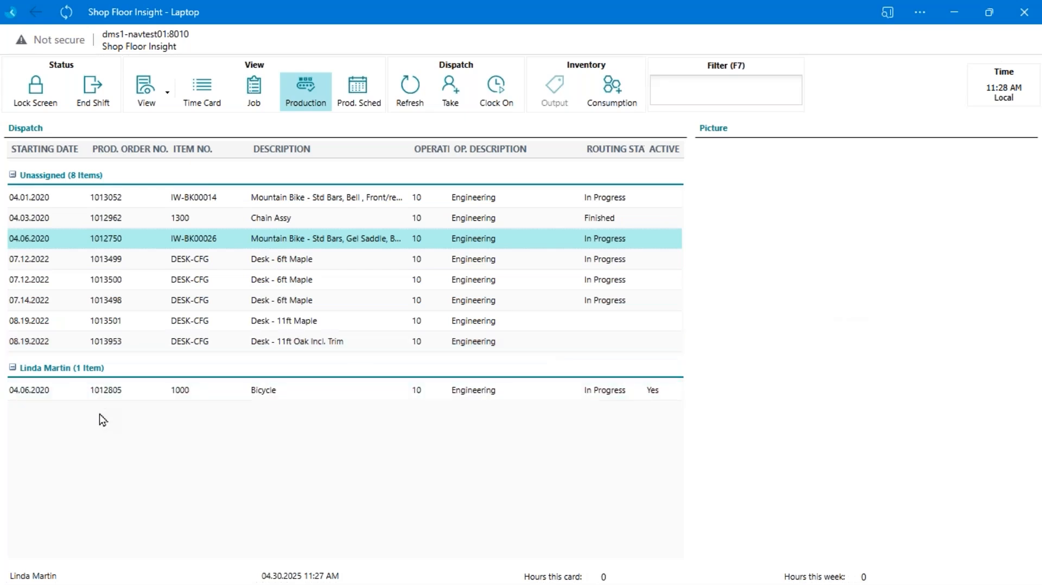
click(76, 395)
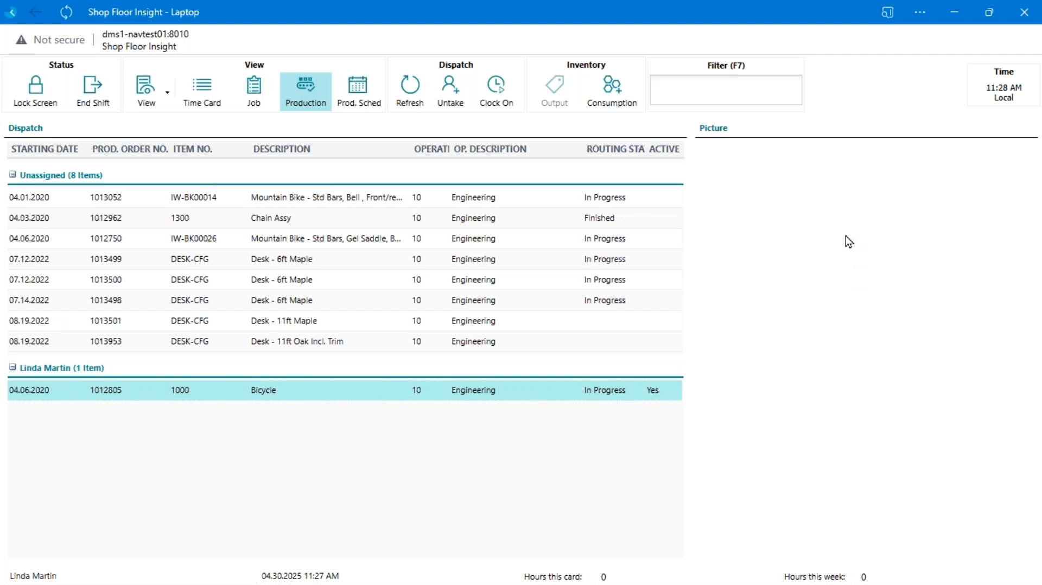
click(373, 204)
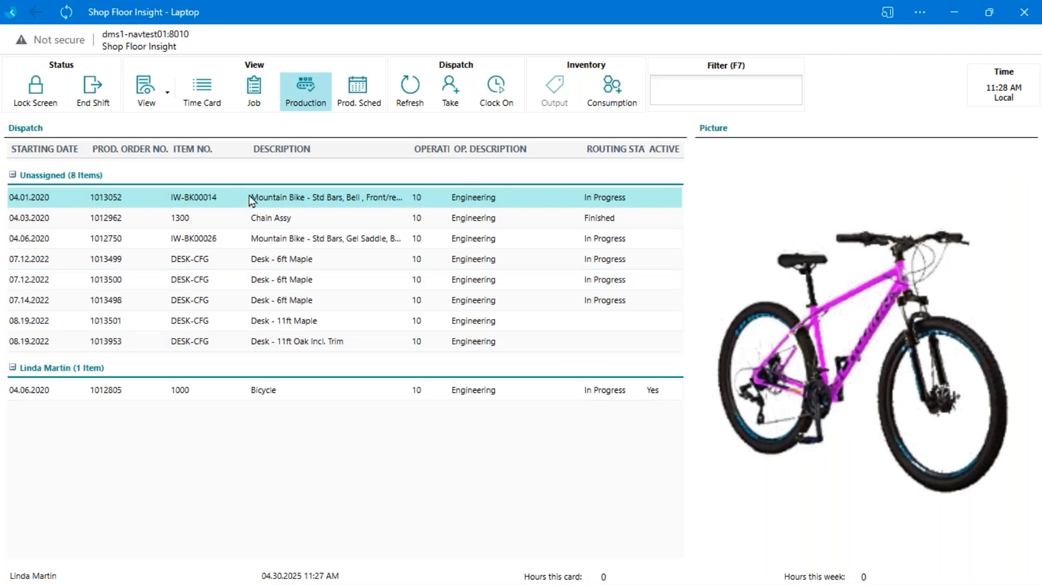
click(494, 93)
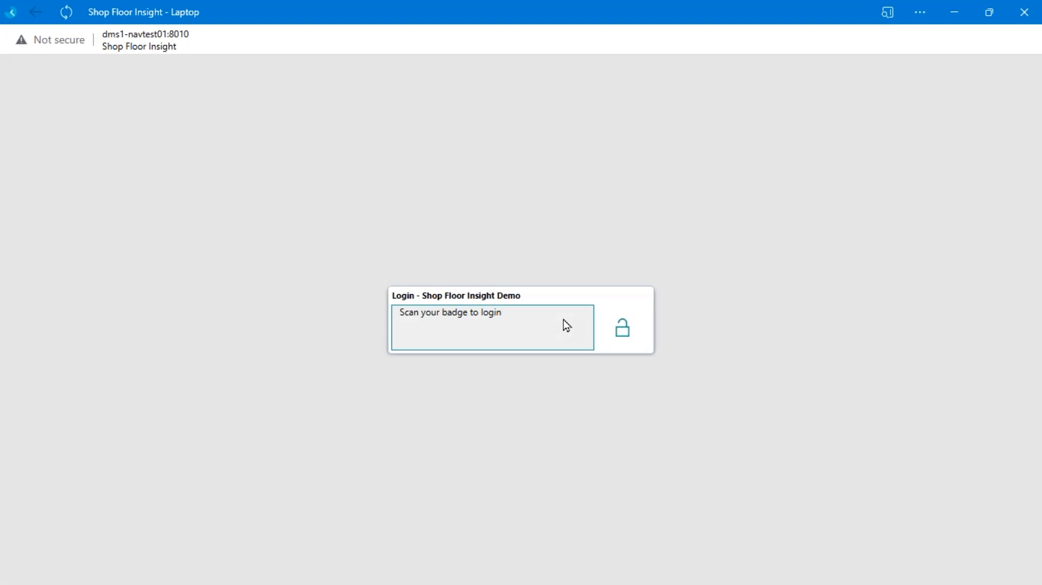
Log in with the employee badge, and clock on to the battery box WELD SIDE PLATES & COVER operation
key(Return)
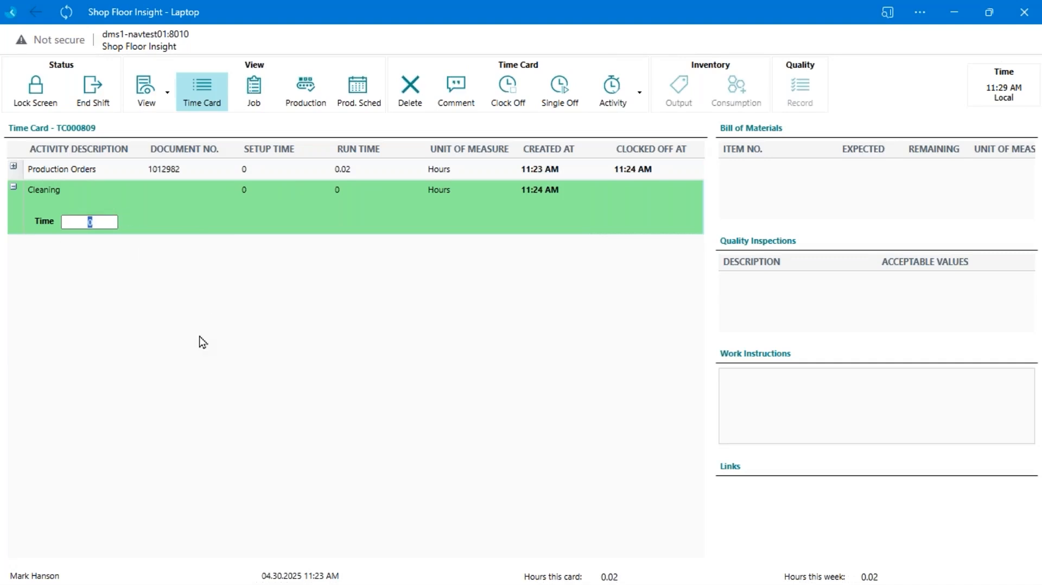
key(Return)
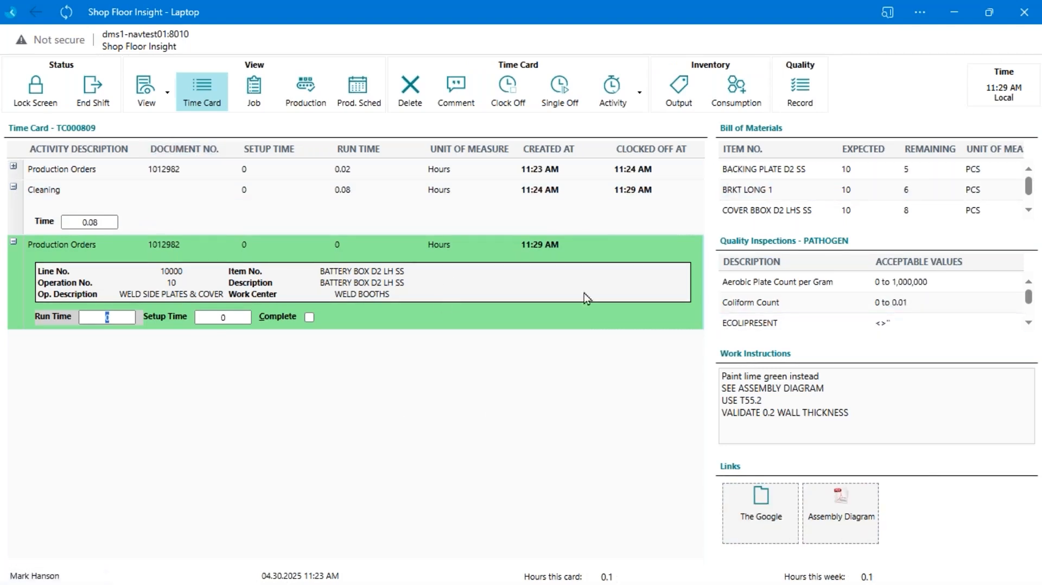
Check which information panes can be shown on the time card, and look through the battery box bill of materials
click(151, 90)
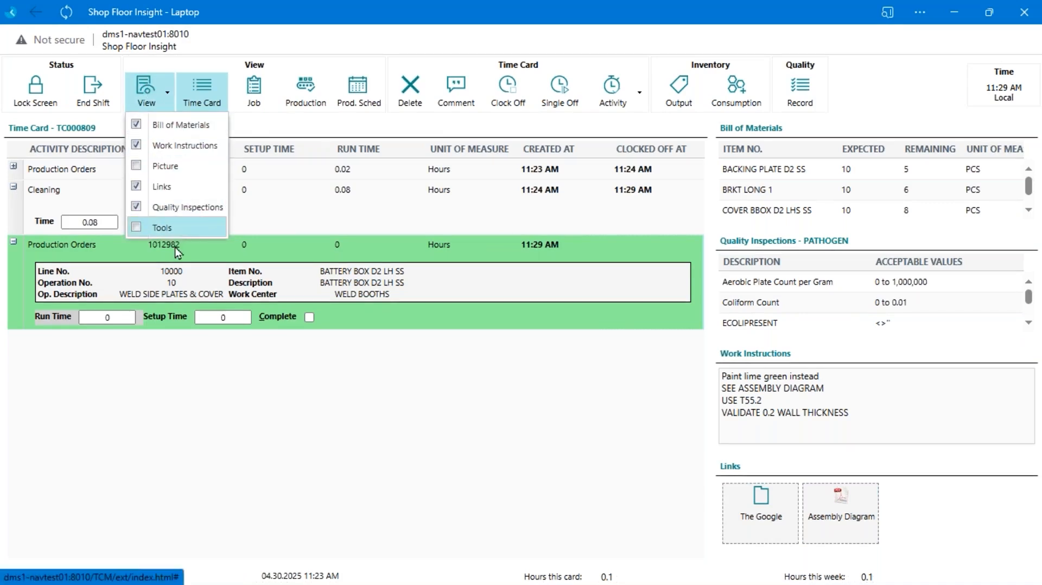
click(432, 413)
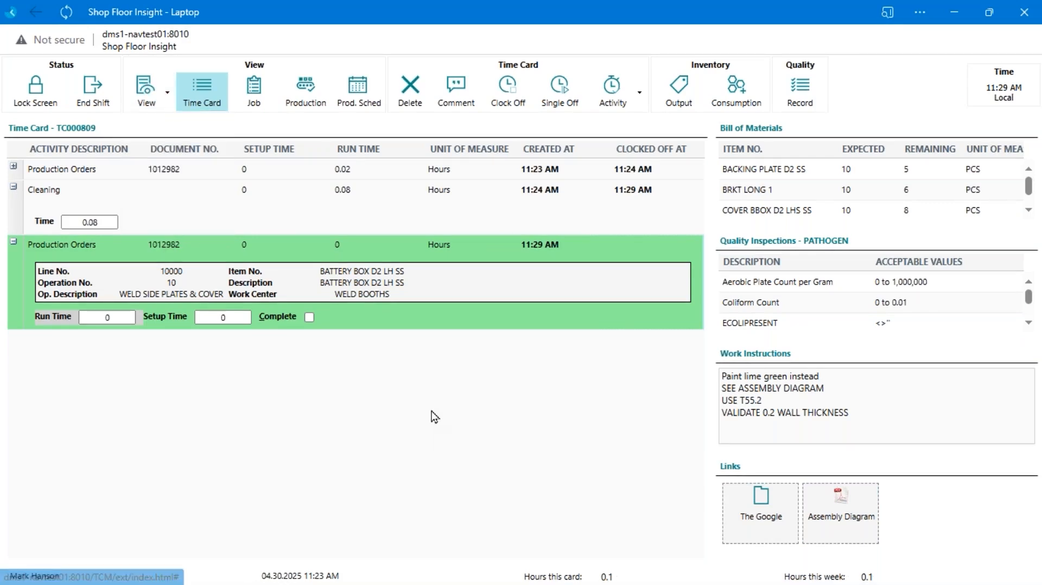
click(815, 169)
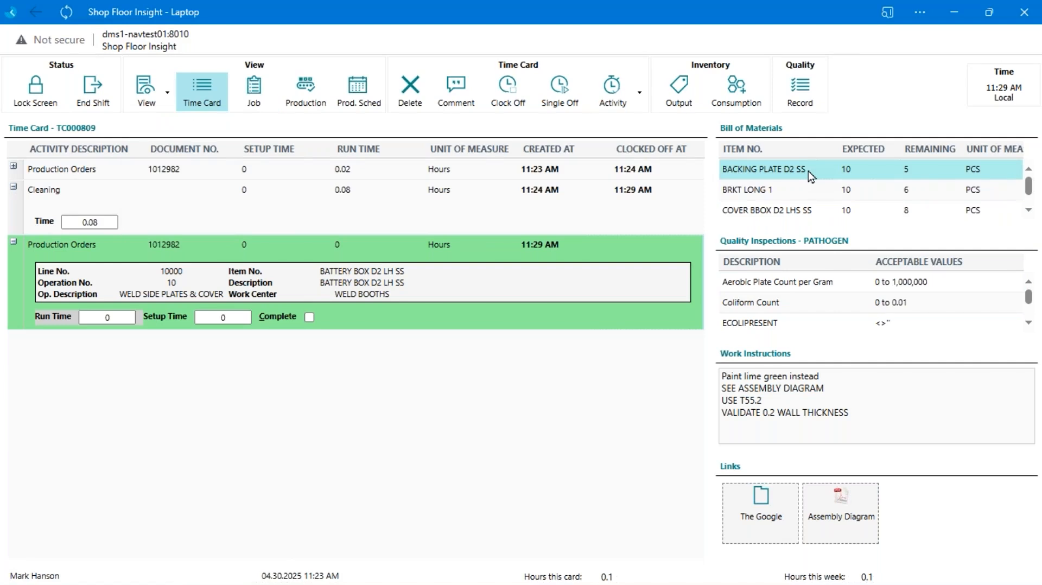
scroll(855, 185, down, 1)
scroll(855, 184, up, 1)
Inspect the consumption and output entry forms for the battery box operation, closing both without registering anything
click(737, 101)
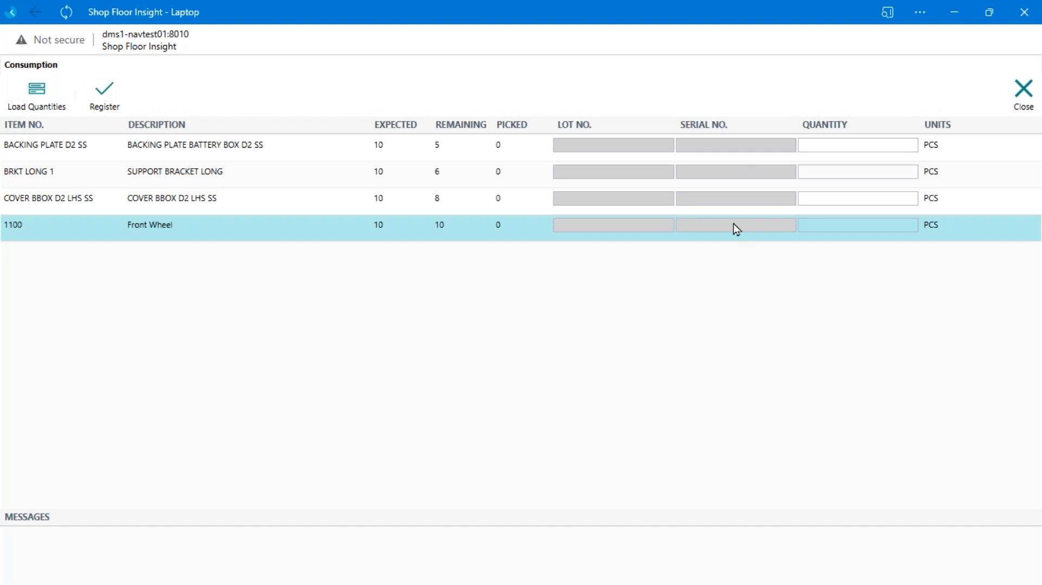
click(735, 144)
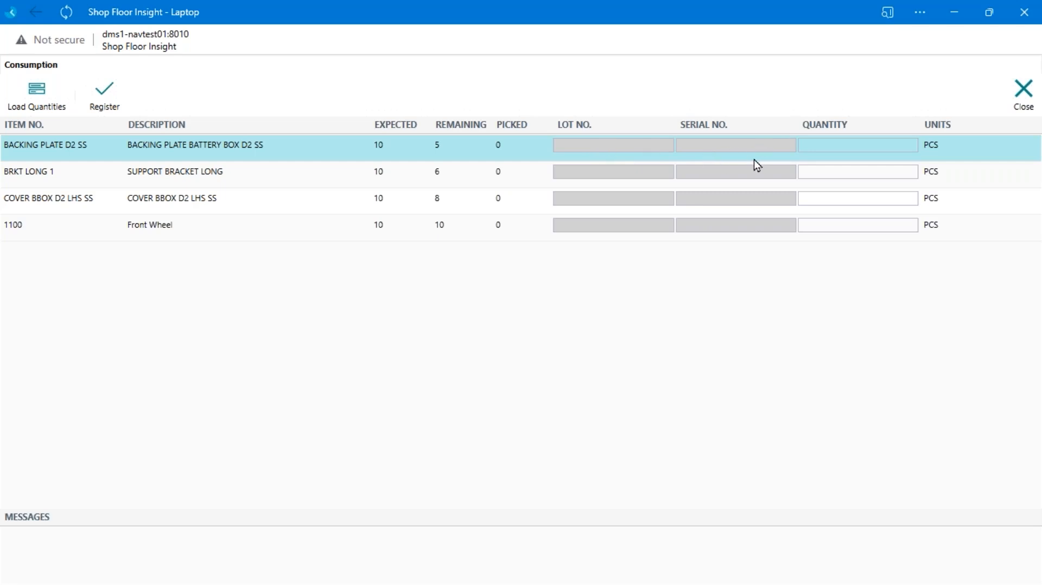
click(815, 147)
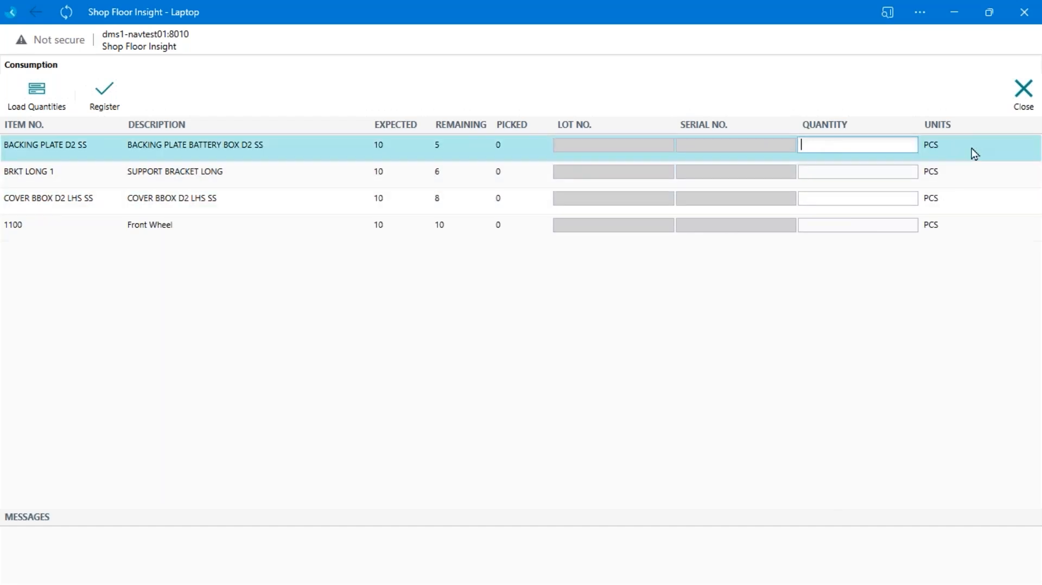
click(1023, 102)
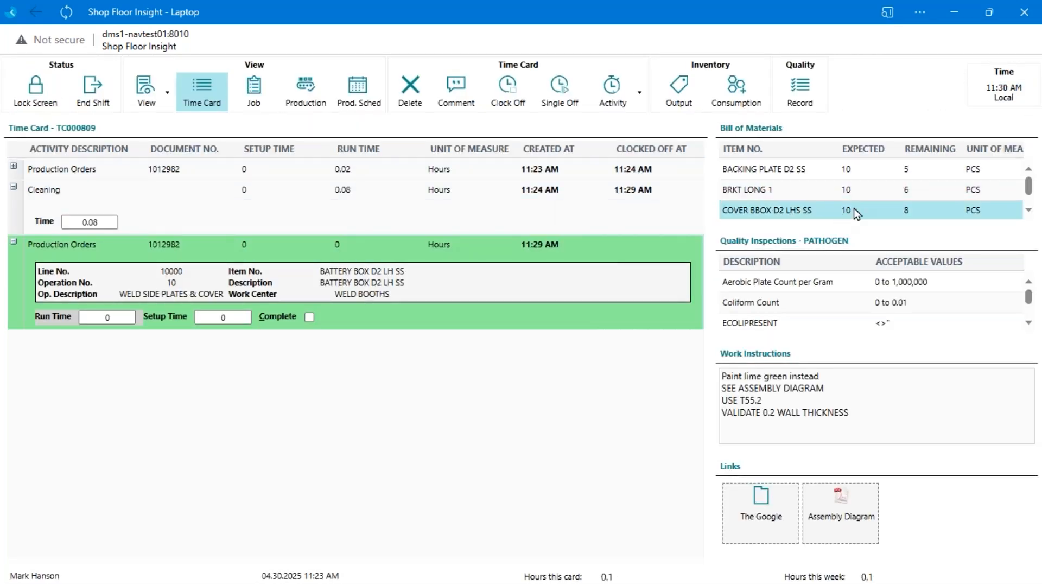
click(679, 90)
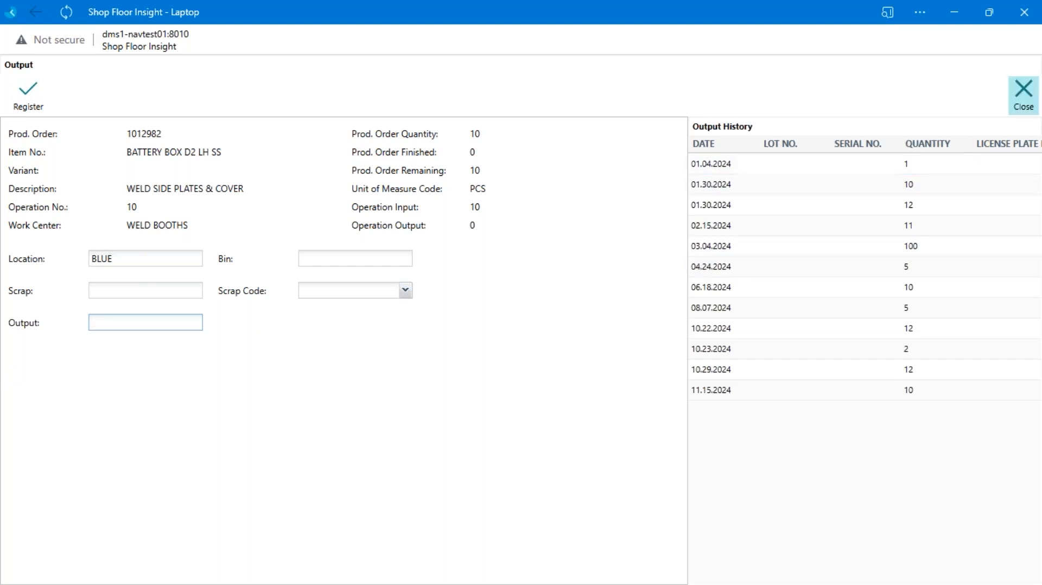
click(1022, 94)
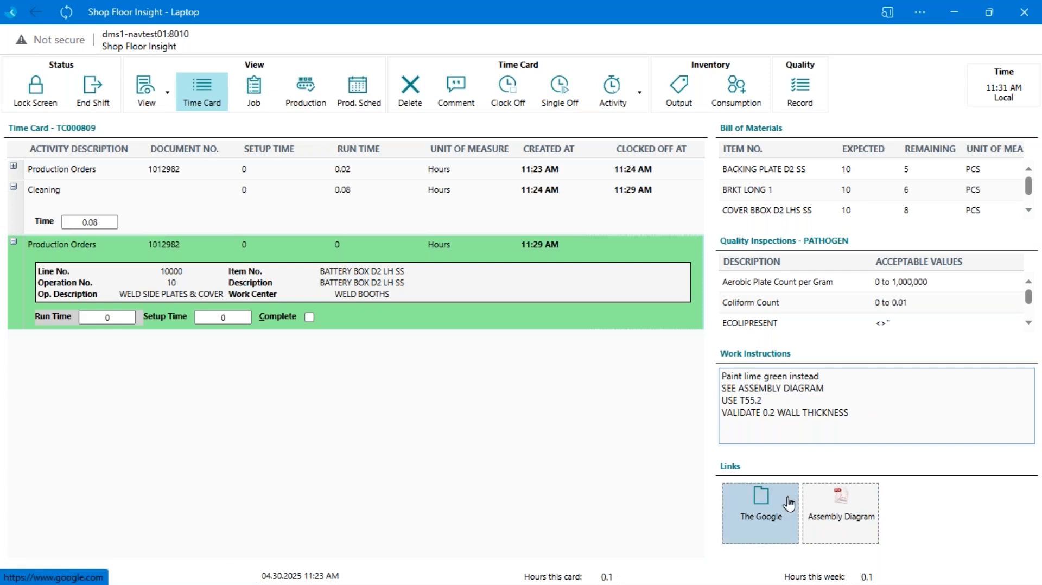
Open the linked Assembly Diagram PDF, enlarge its window to view the drawing, and minimize it
click(848, 522)
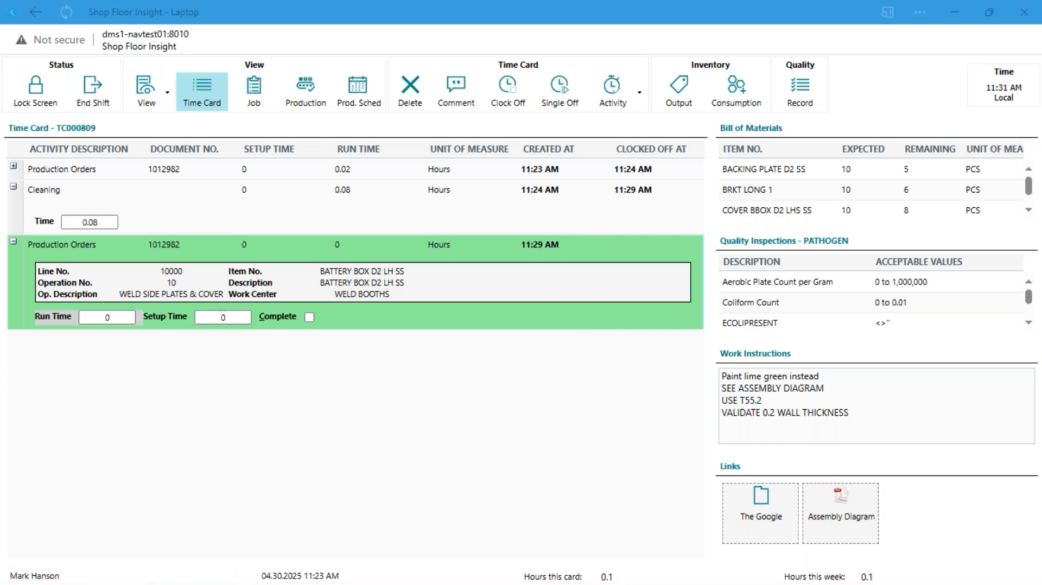
drag(1040, 71, 387, 94)
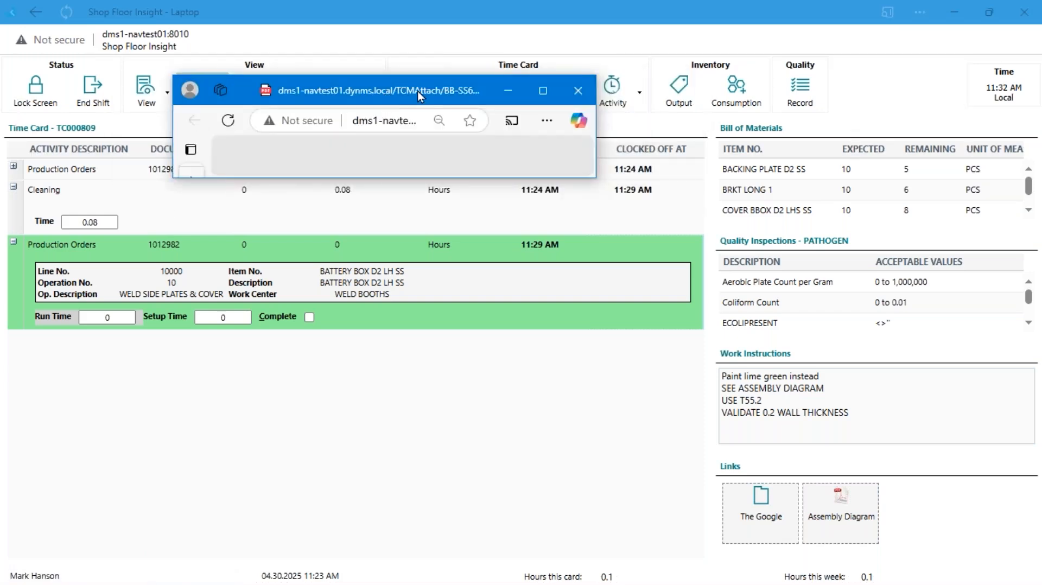
double_click(421, 89)
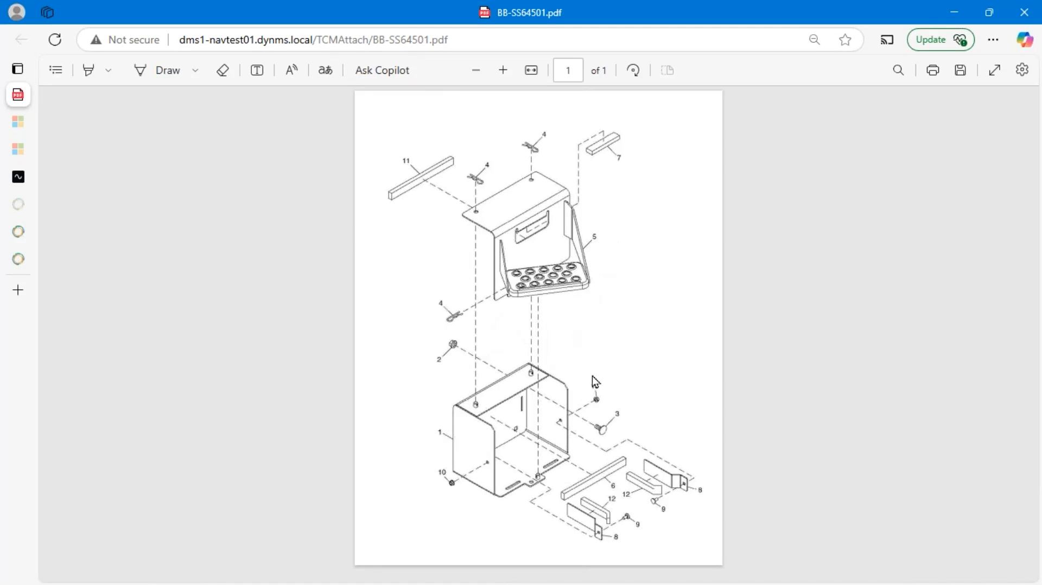
click(955, 12)
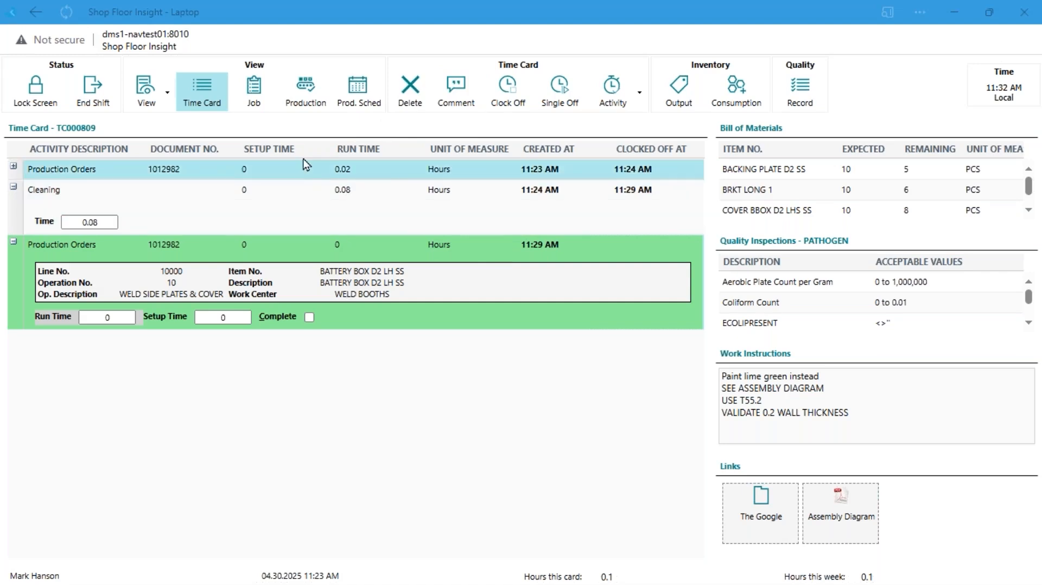
Look through the production dispatch list, and select the 4000 WATT LASER operation of the Mountain Bike IW-BK00026 order
click(317, 101)
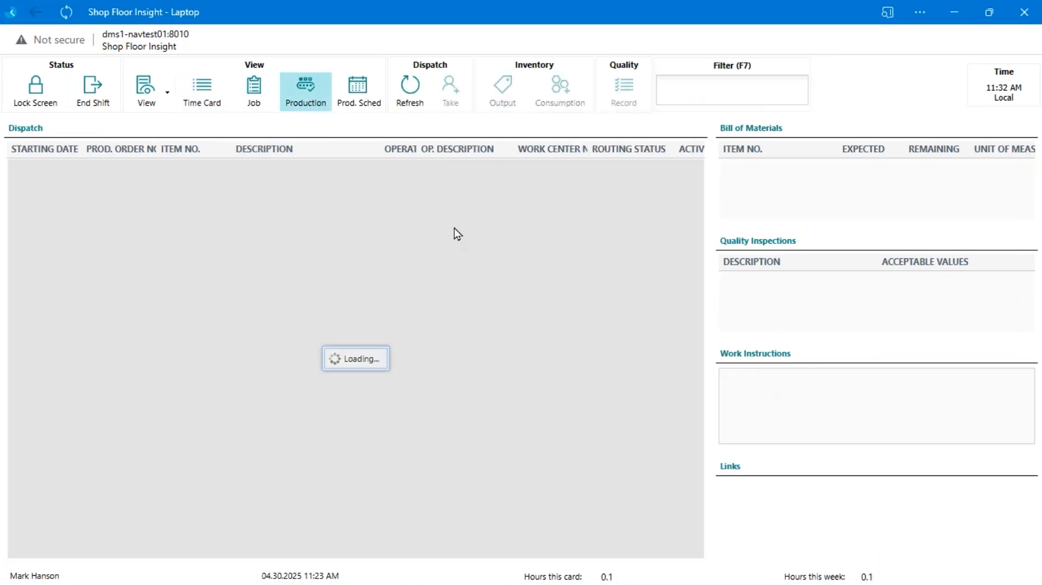
scroll(460, 401, down, 5)
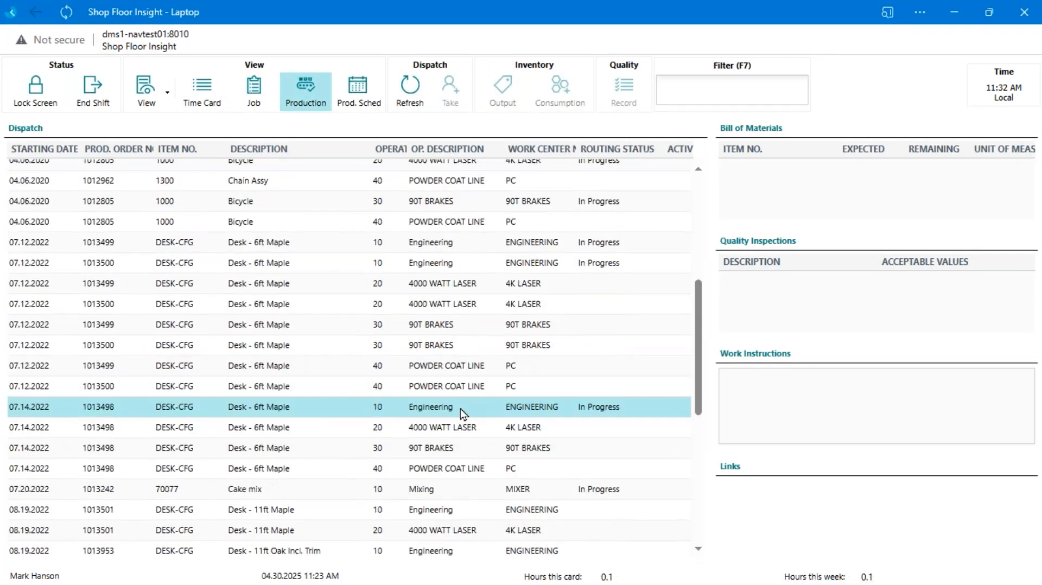
scroll(461, 411, up, 5)
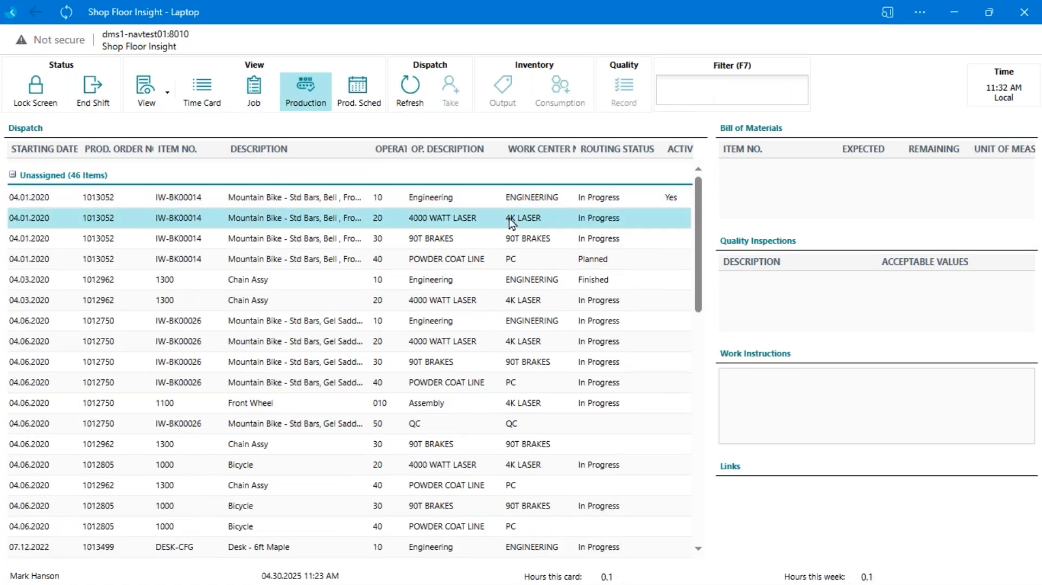
click(207, 245)
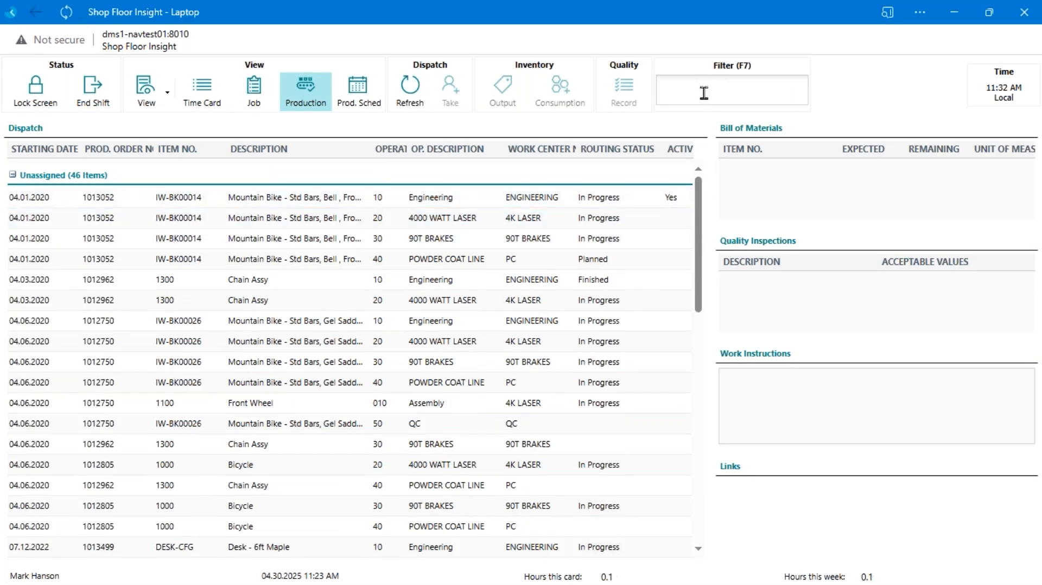
click(451, 339)
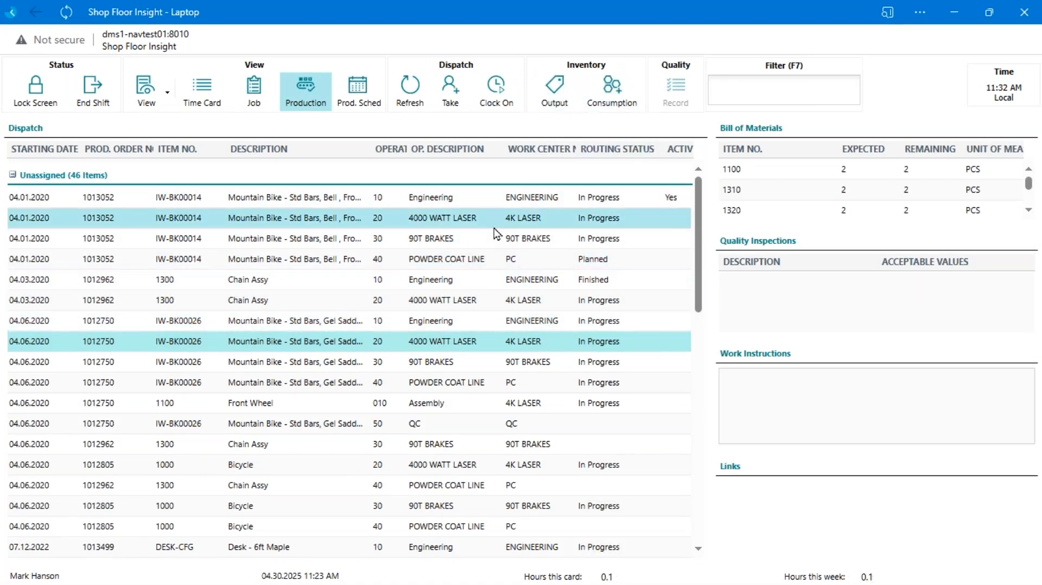
Open the production scheduler in Day view, and pick a date range from April 1 to May 1, 2025
click(356, 101)
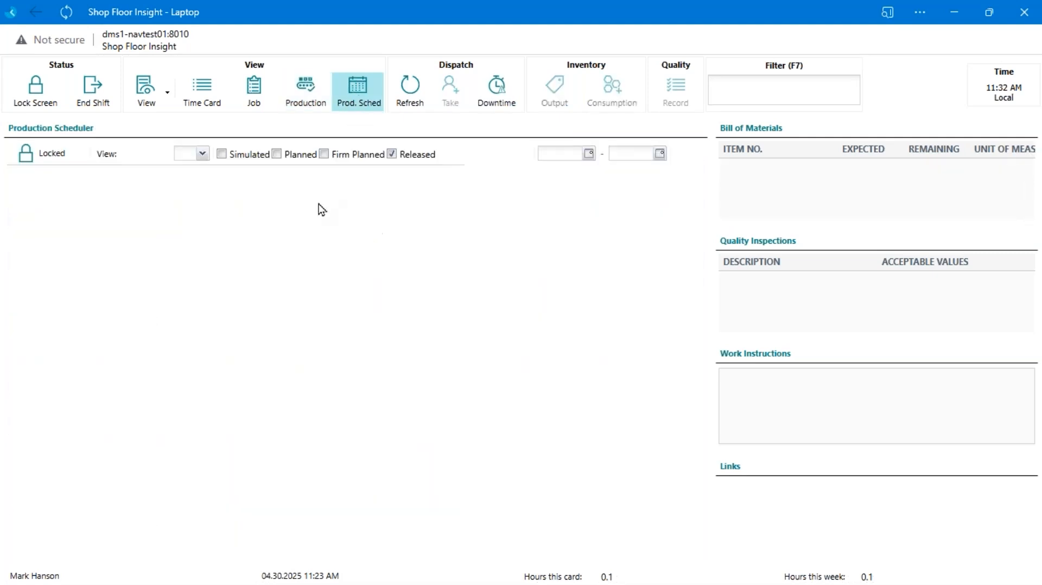
click(202, 154)
click(199, 206)
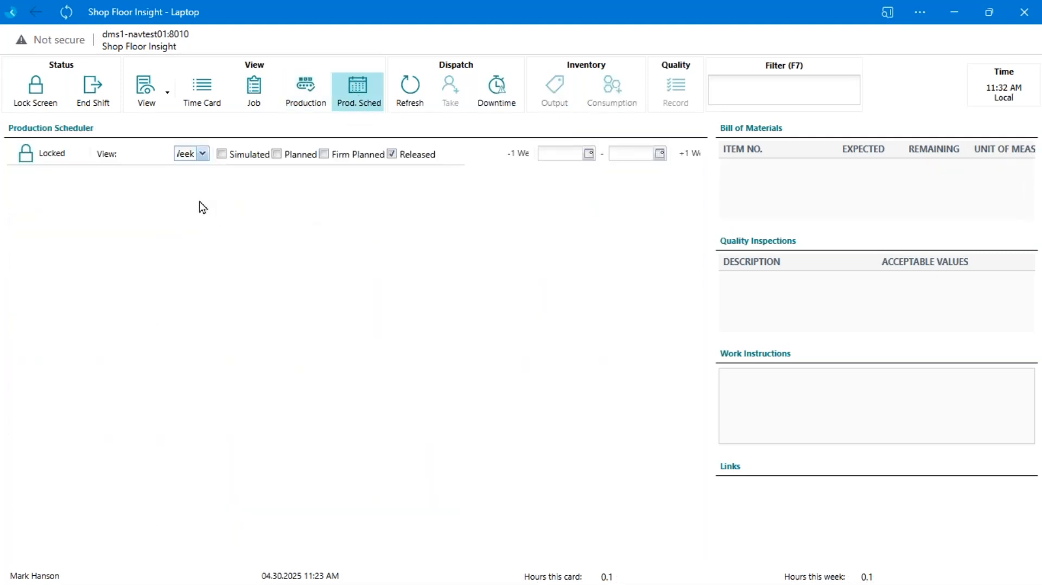
click(589, 153)
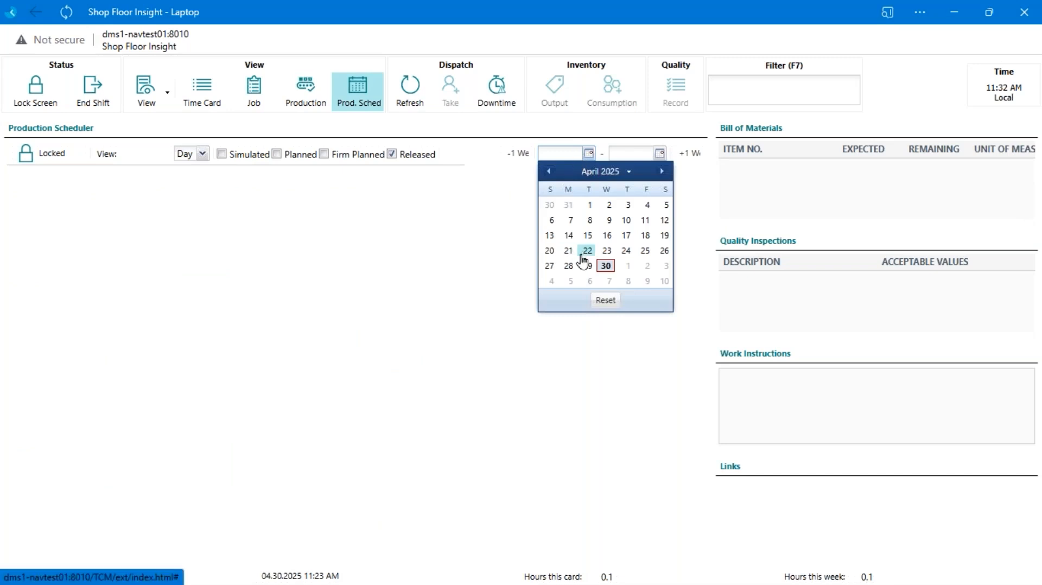
click(590, 205)
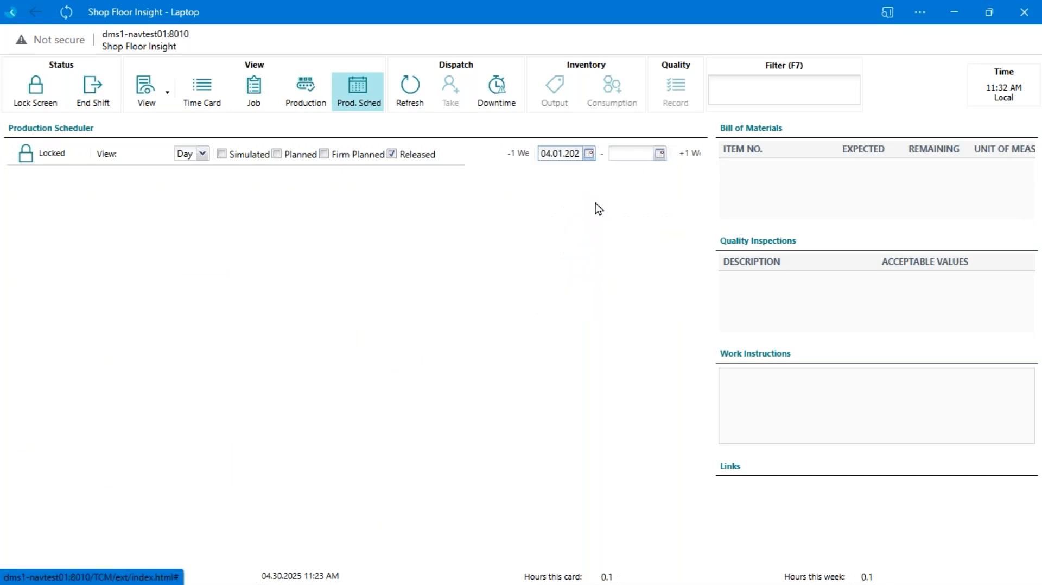
click(660, 154)
click(699, 265)
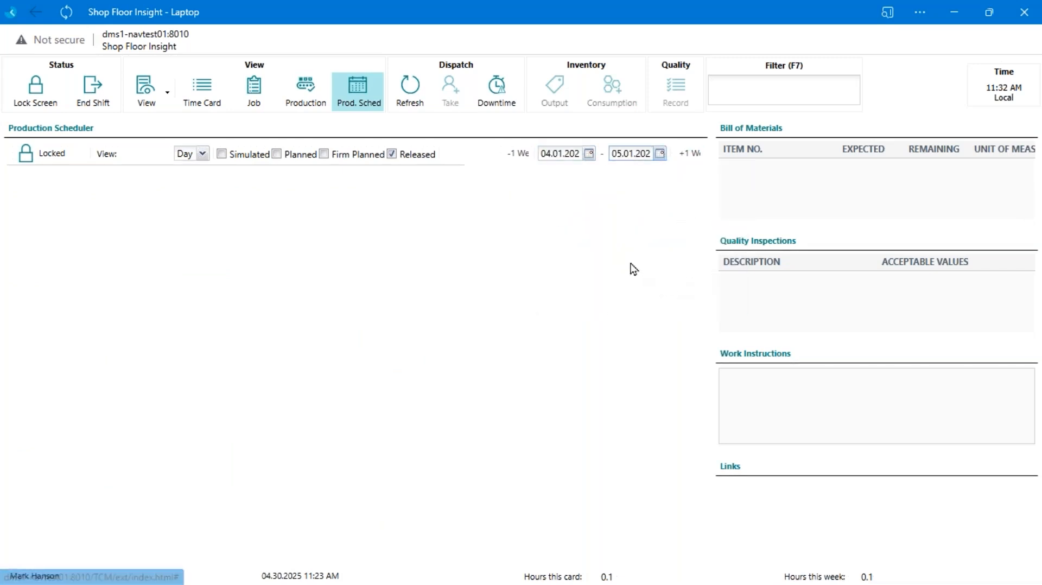
Look through the work center rows in the production scheduler
click(266, 299)
click(262, 301)
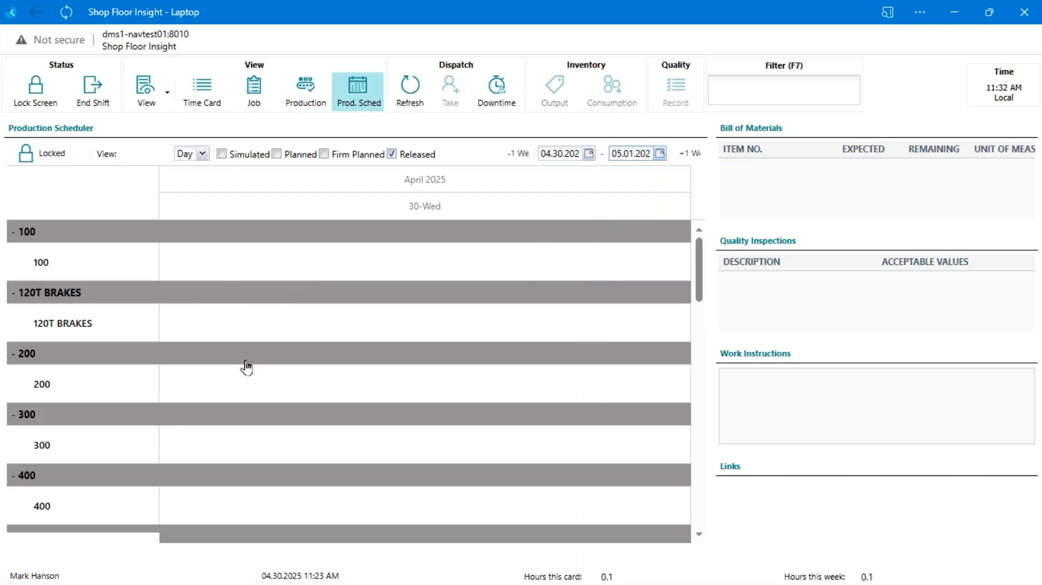
double_click(266, 371)
scroll(282, 381, down, 10)
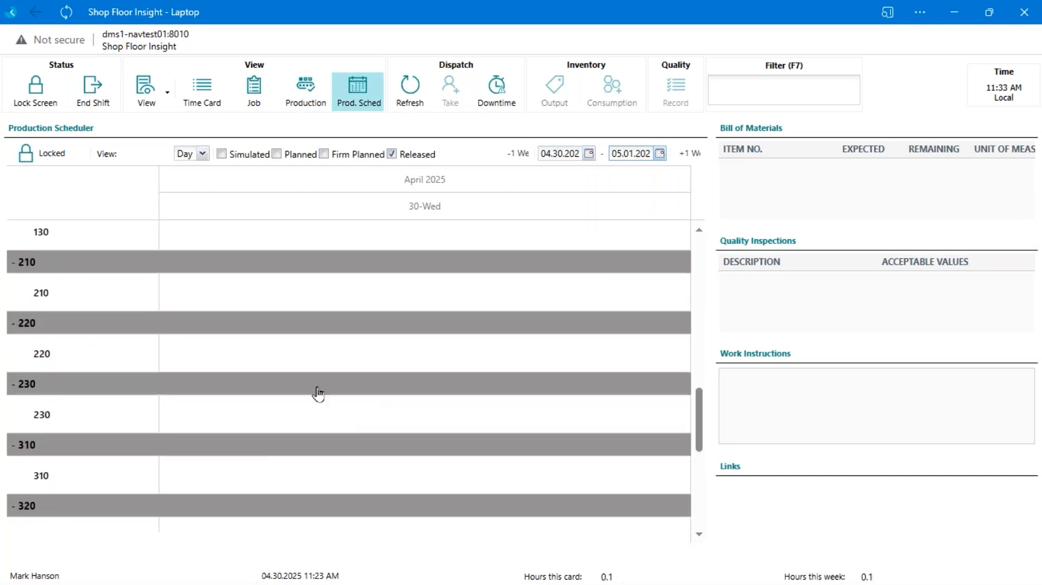
Go back through the work center rows in the production scheduler and reopen the time card
scroll(285, 411, up, 11)
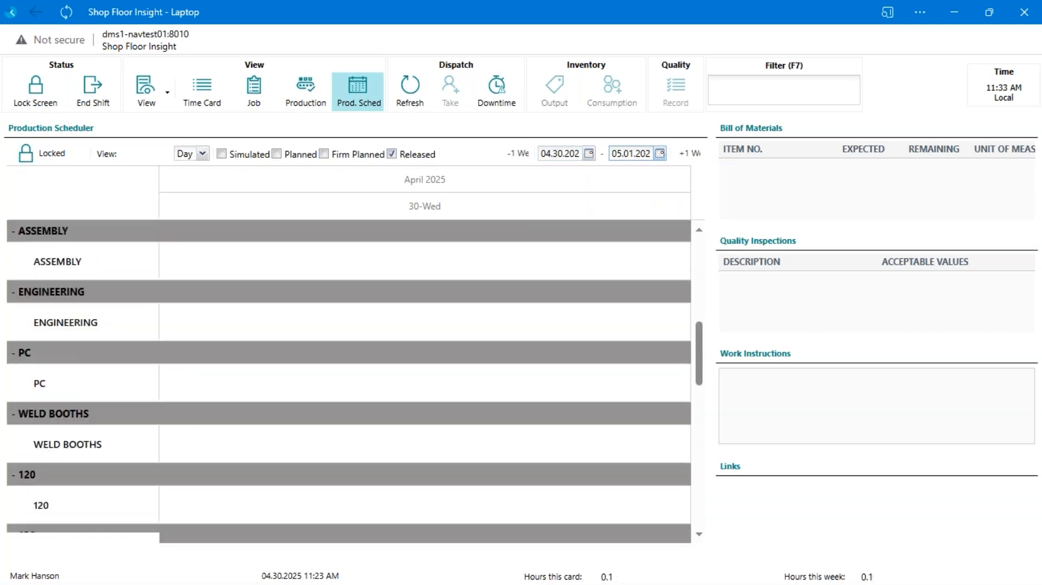
scroll(275, 305, up, 3)
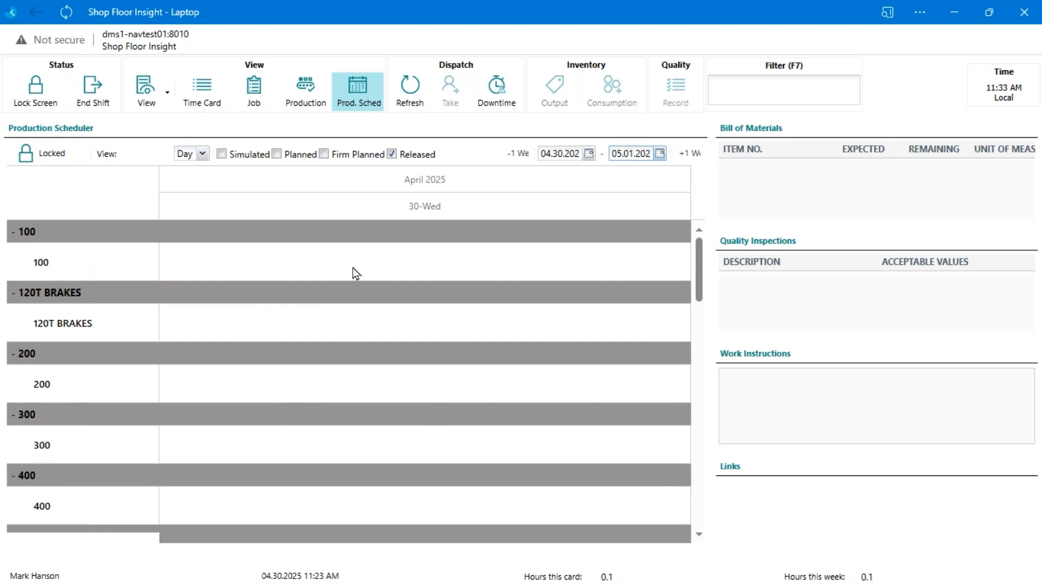
click(209, 100)
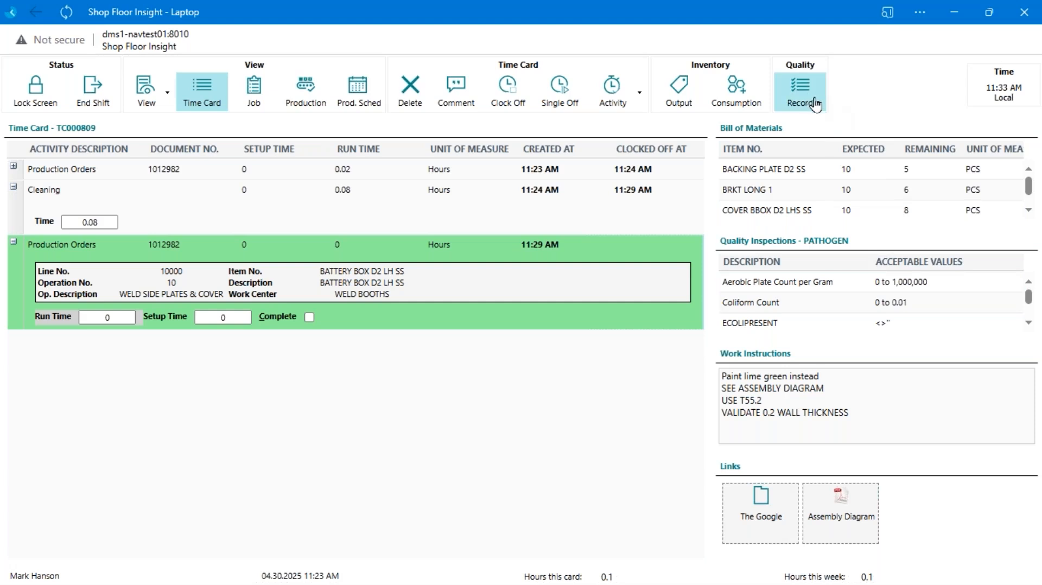
Look through the PATHOGEN quality inspection criteria, and check the details of the first production order entry on the time card
scroll(867, 318, down, 1)
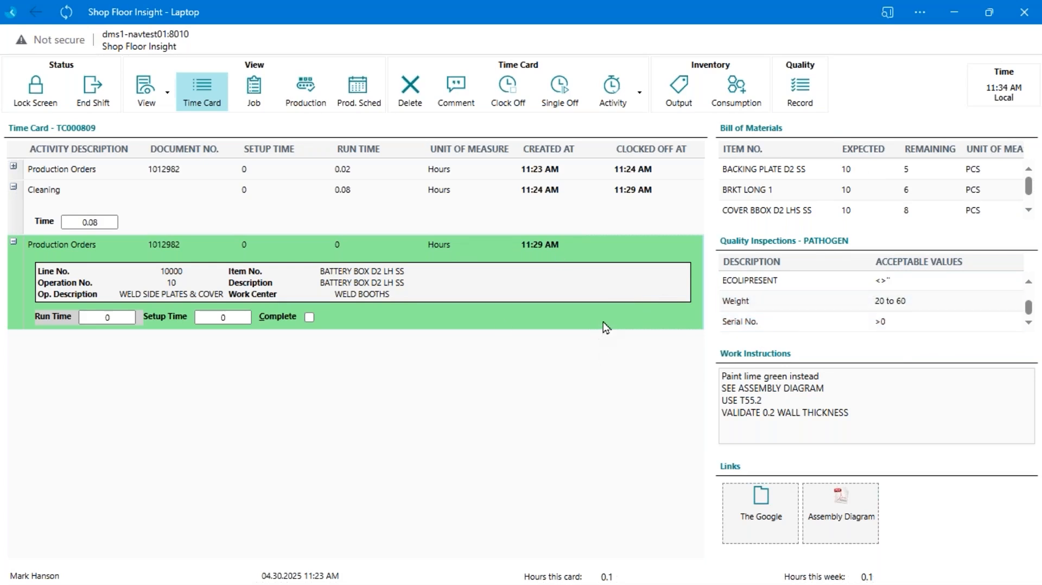
scroll(771, 323, up, 1)
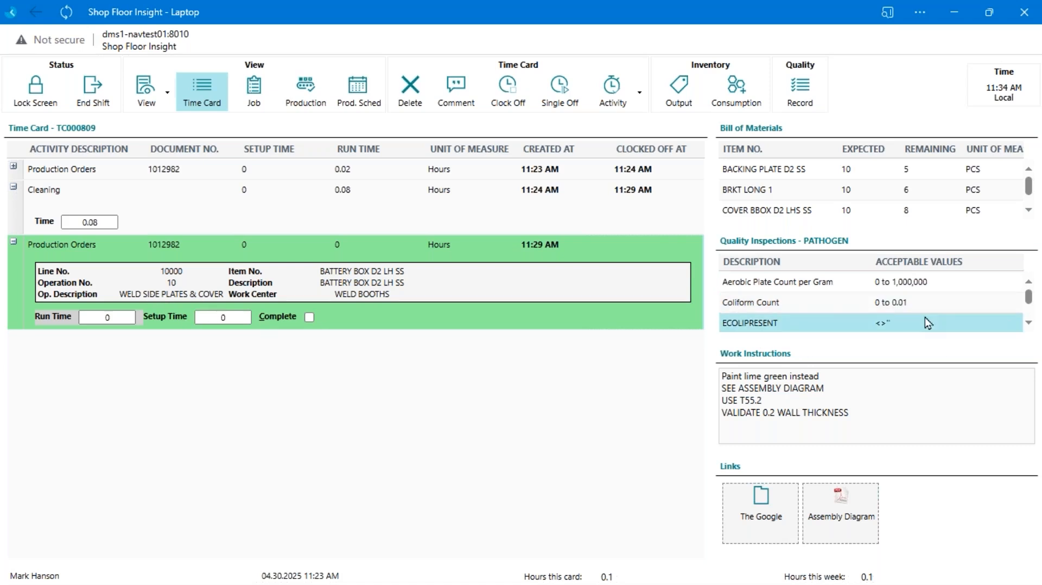
click(735, 323)
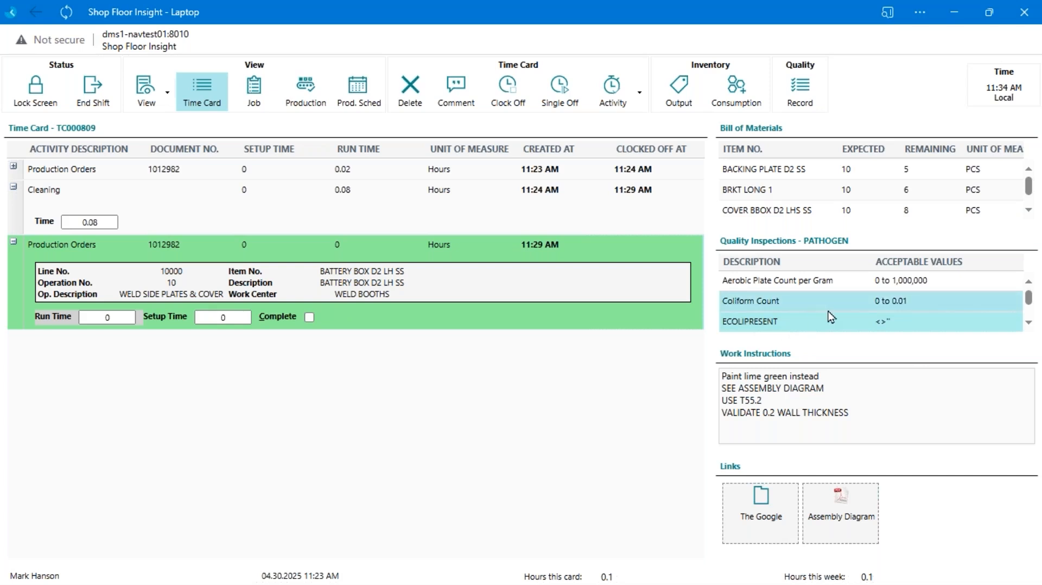
scroll(830, 317, down, 1)
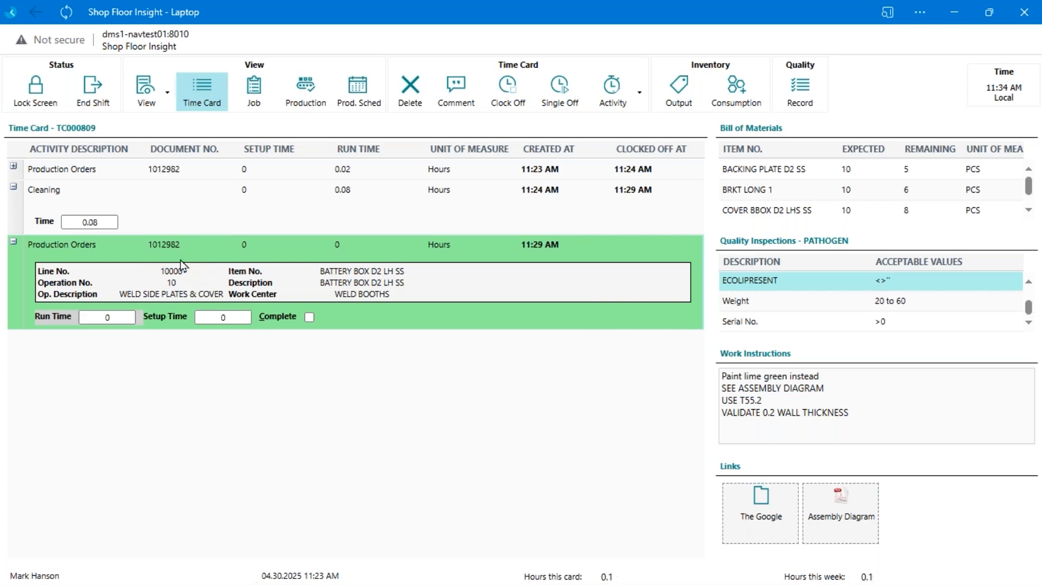
click(13, 166)
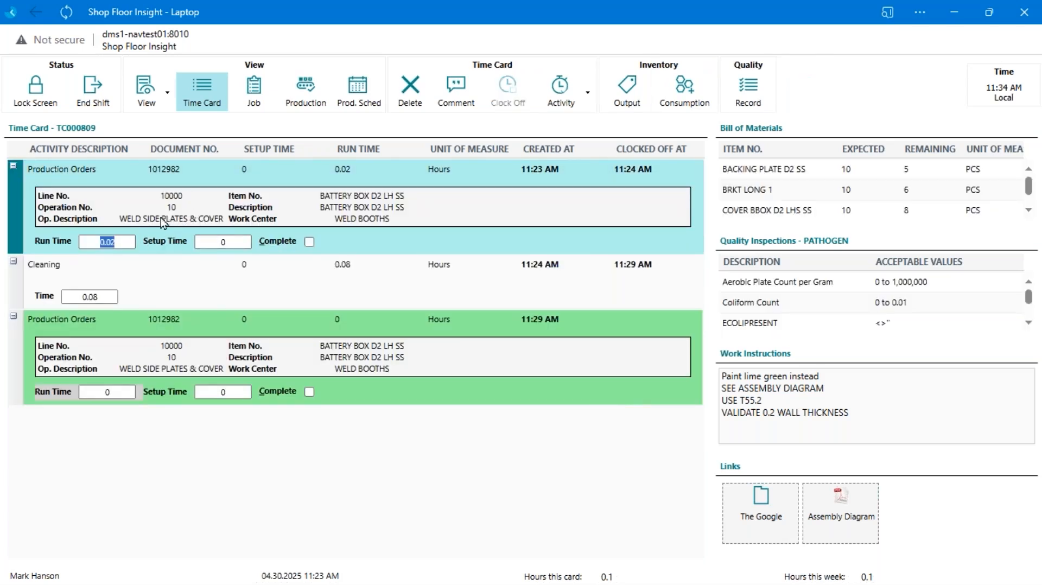
click(13, 166)
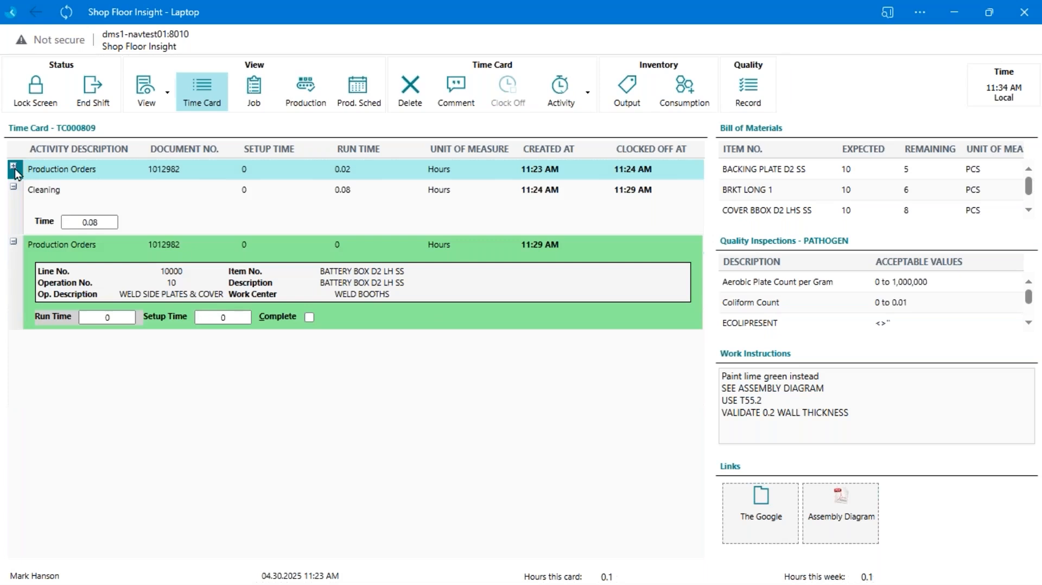
Select the active BATTERY BOX D2 LH SS time entry and change its activity to Rework - Engineering, followed by Rework - Sales
click(157, 297)
click(130, 318)
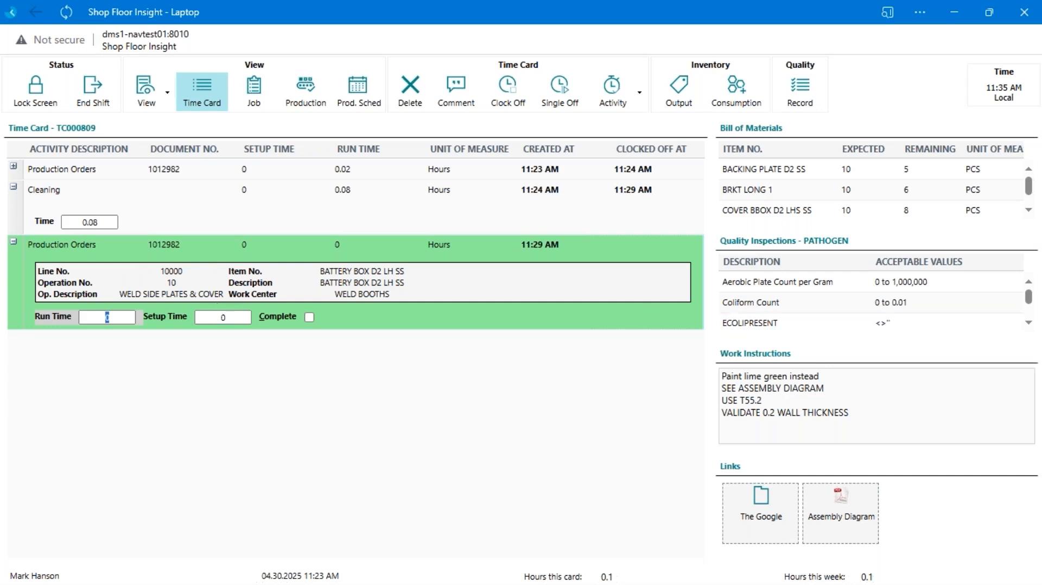
click(90, 362)
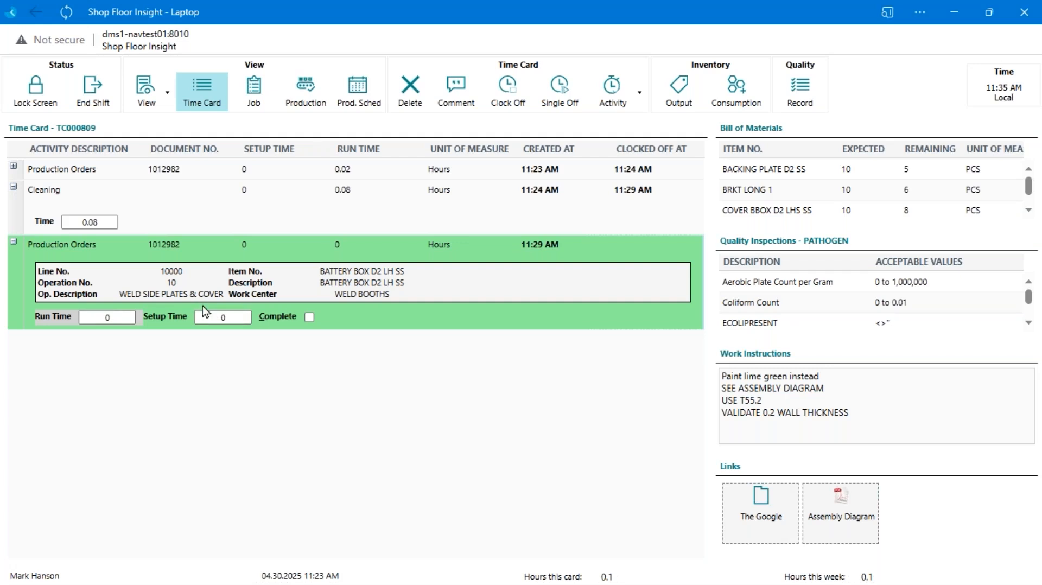
click(616, 98)
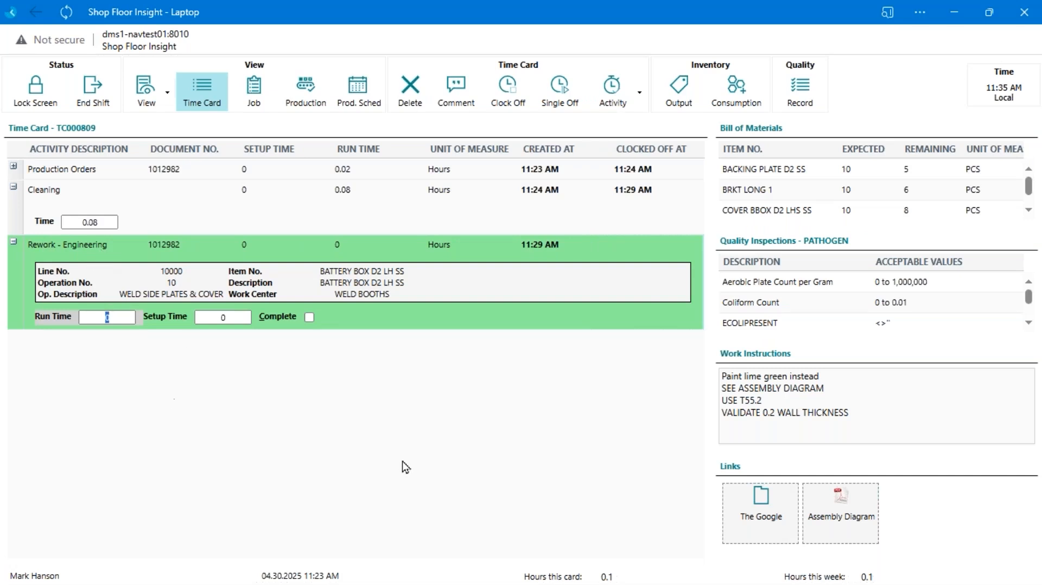
key(alt+a)
Switch to the CT47 Warehouse Insight mobile window, reposition it beside the time card entries, and look through its Production list
key(alt+Tab)
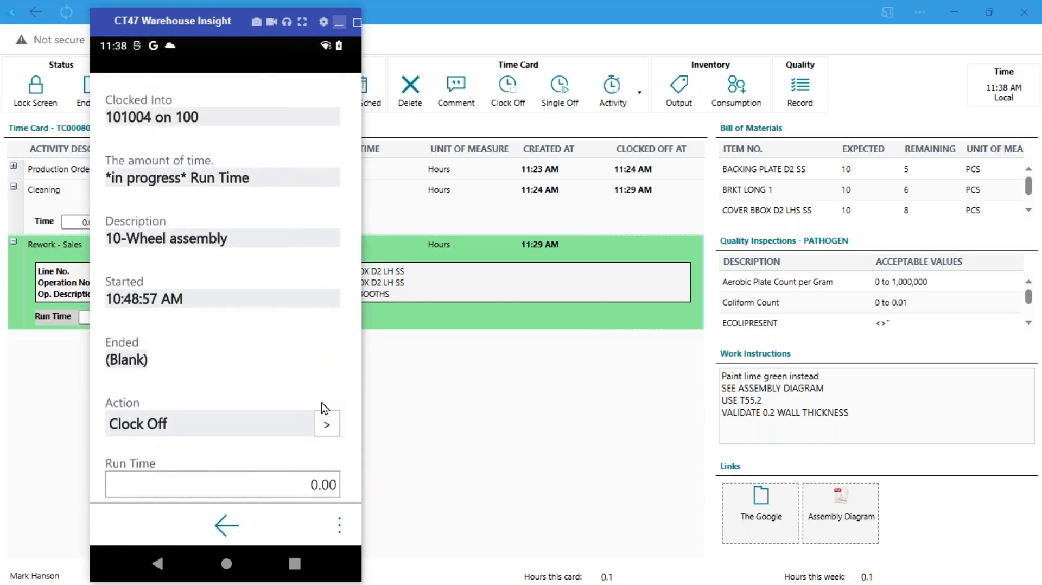
click(322, 405)
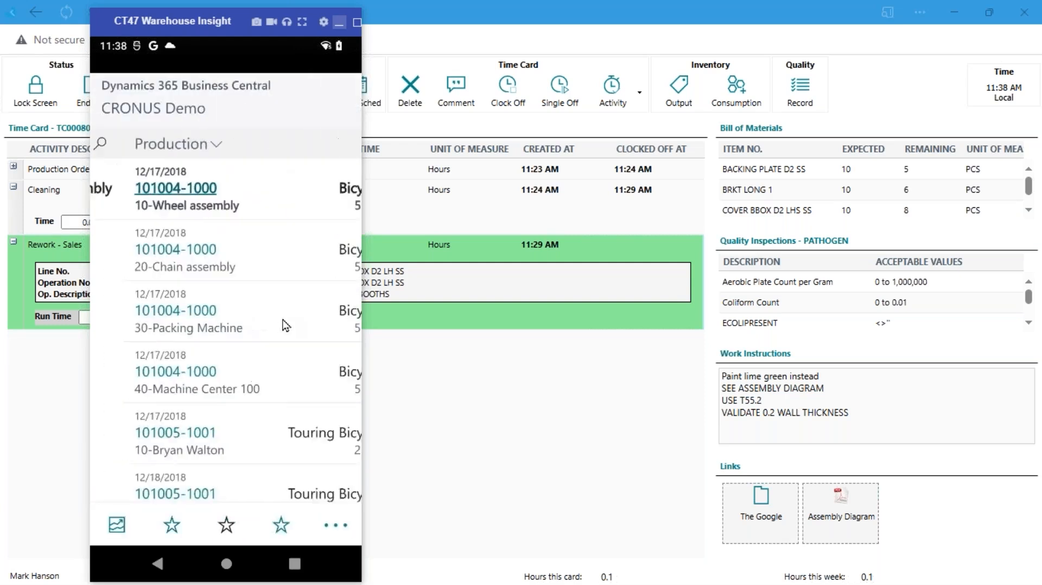
scroll(287, 321, down, 3)
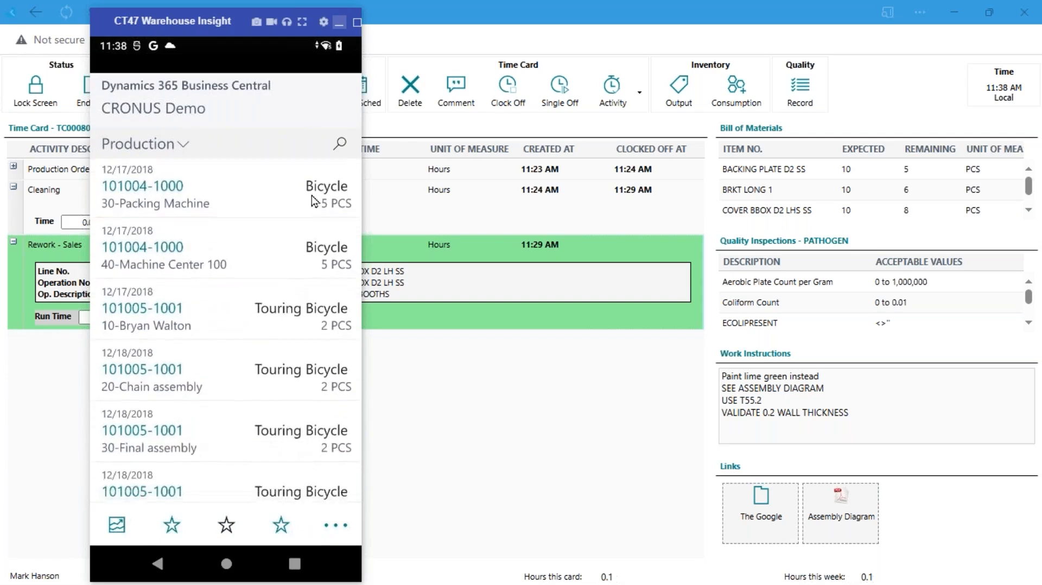
drag(97, 25, 679, 31)
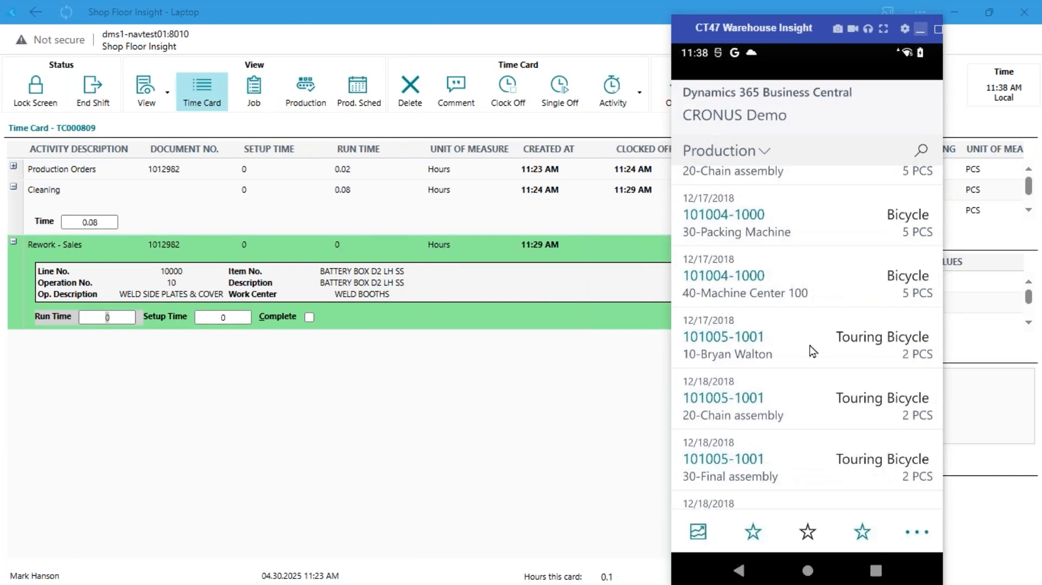
scroll(810, 350, up, 3)
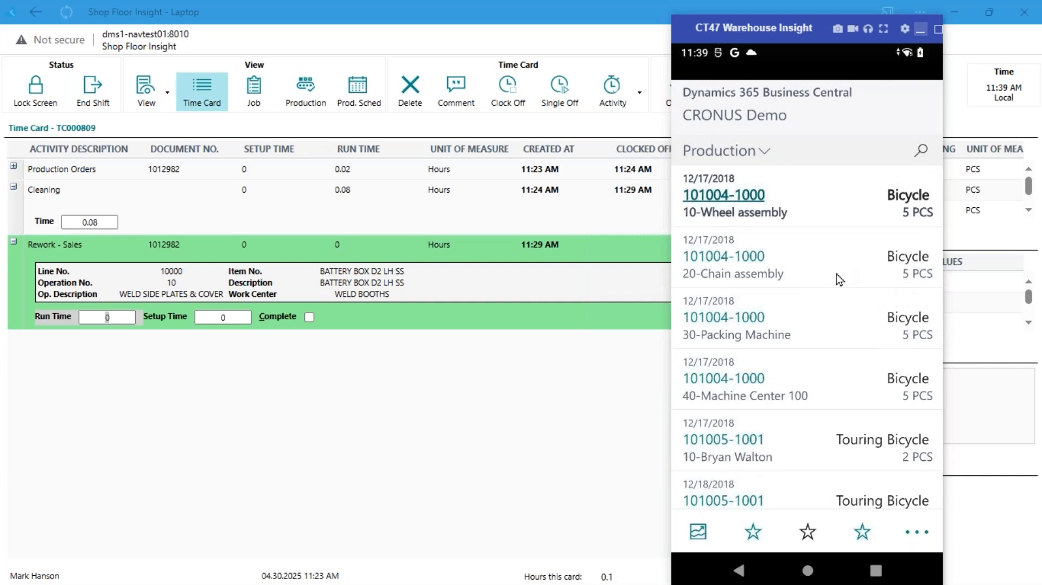
Clock on to the 20-Chain assembly operation, view the Today summary, and minimize the mobile window
click(807, 278)
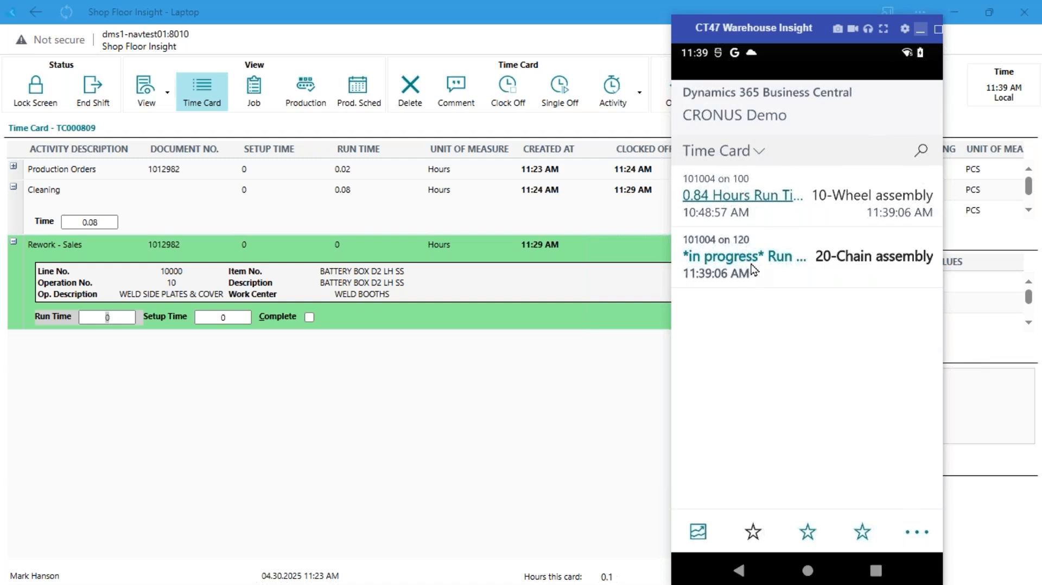
scroll(755, 270, right, 3)
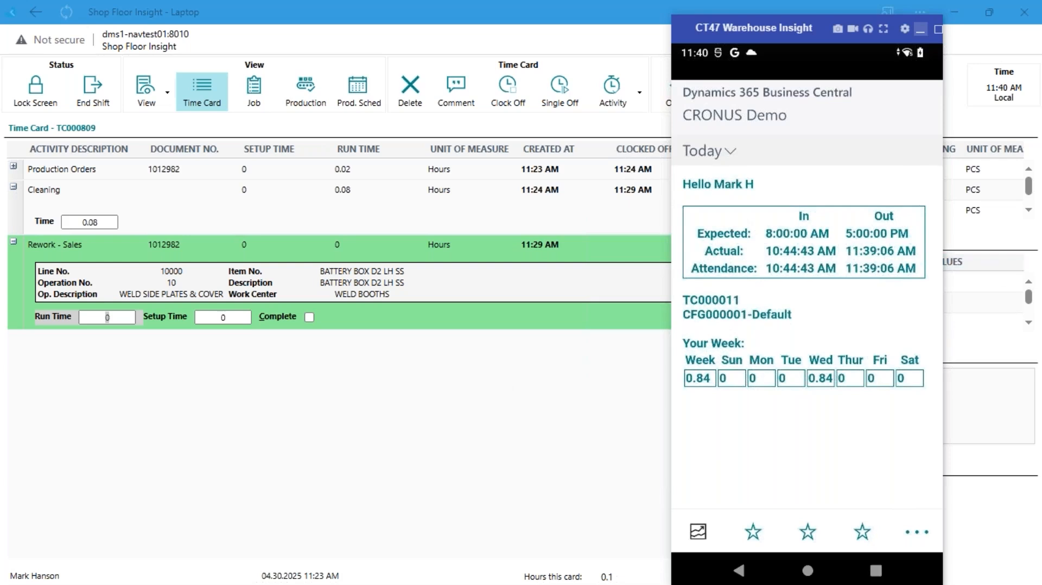
click(918, 35)
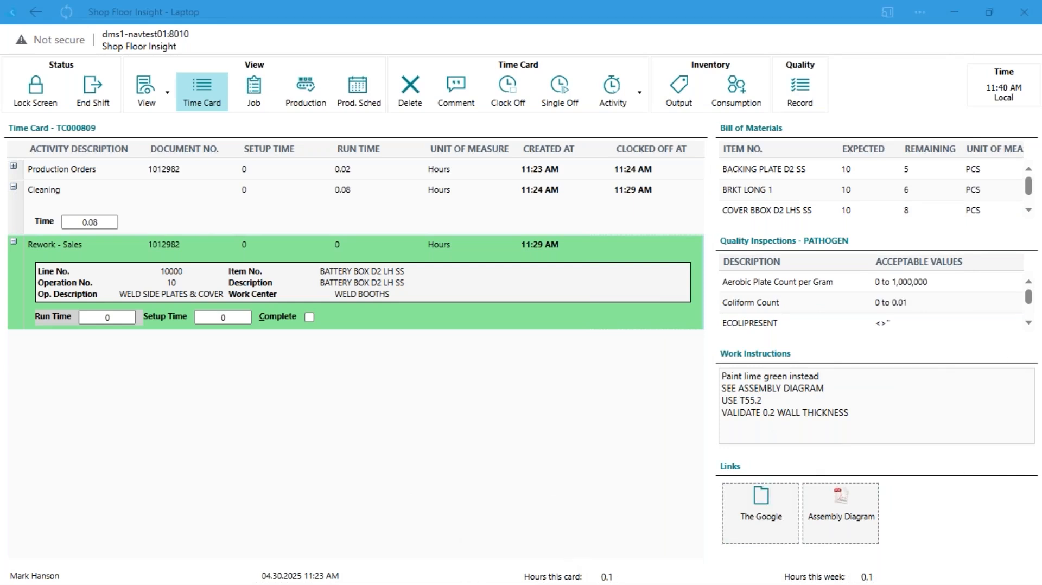
Switch to Business Central and open the BATTERY BOX D2 LH SS order from the released production orders
key(alt+Tab)
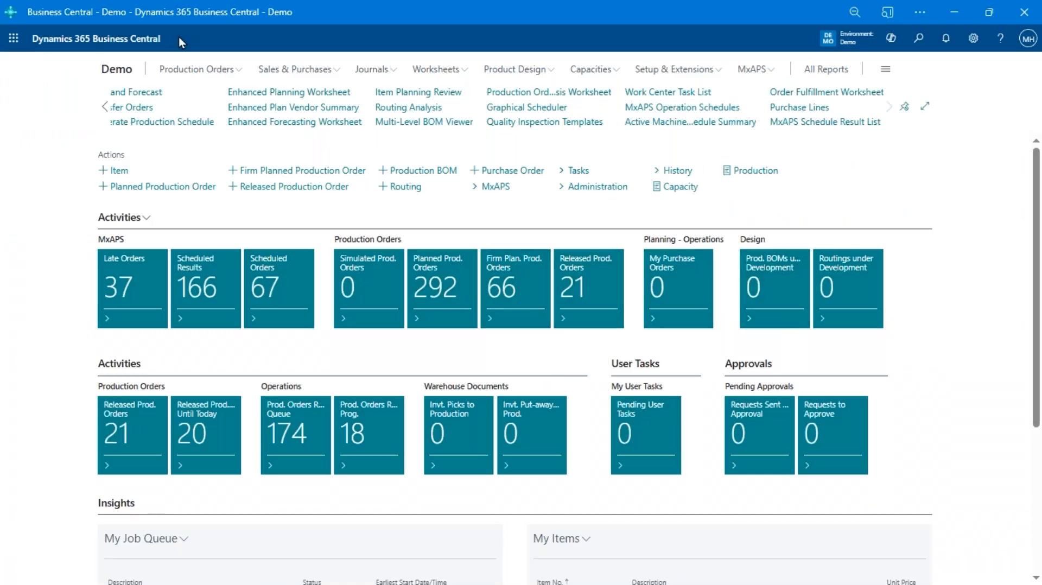
click(170, 71)
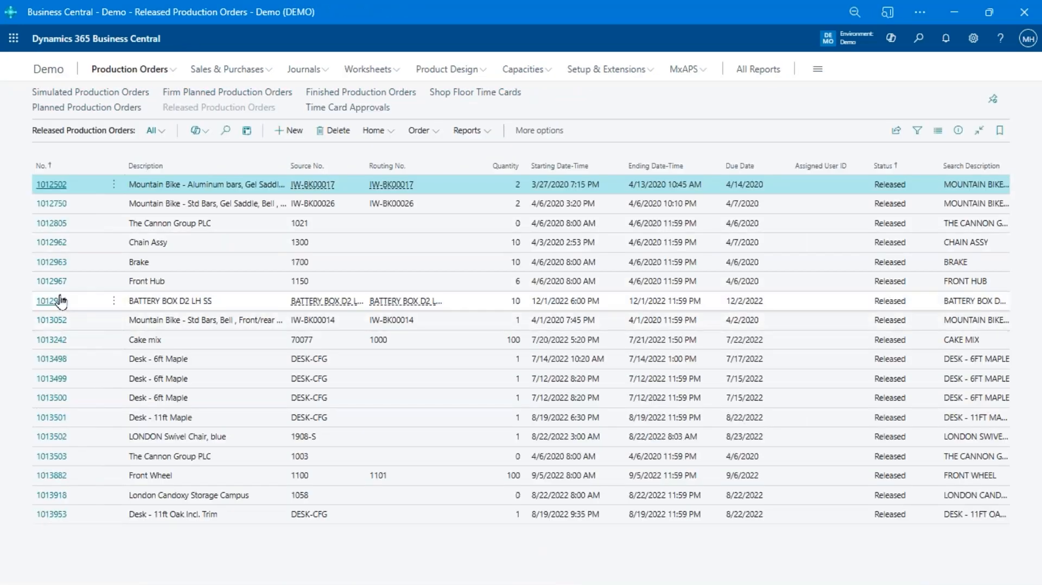
click(58, 300)
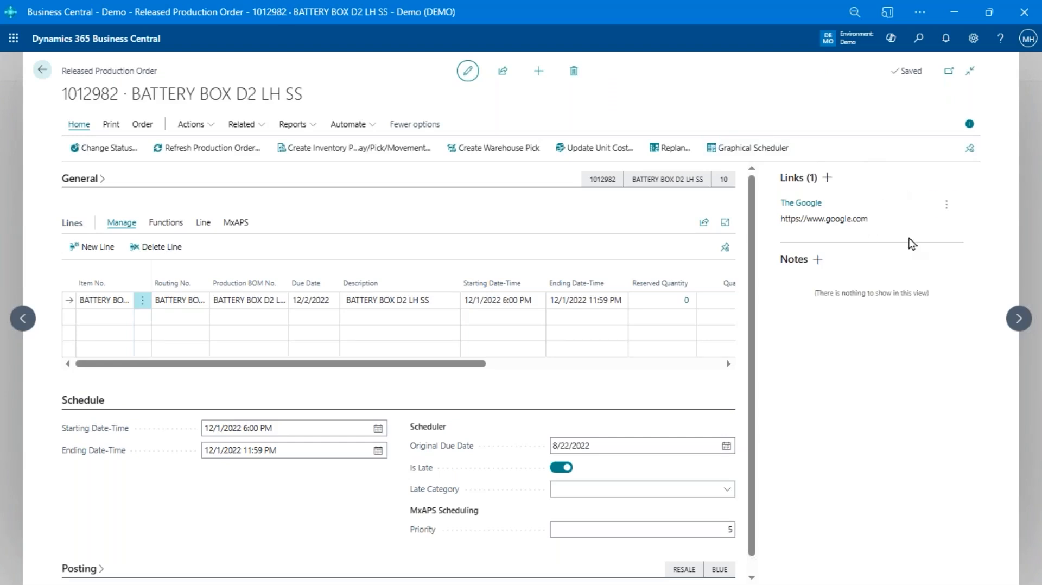
click(974, 38)
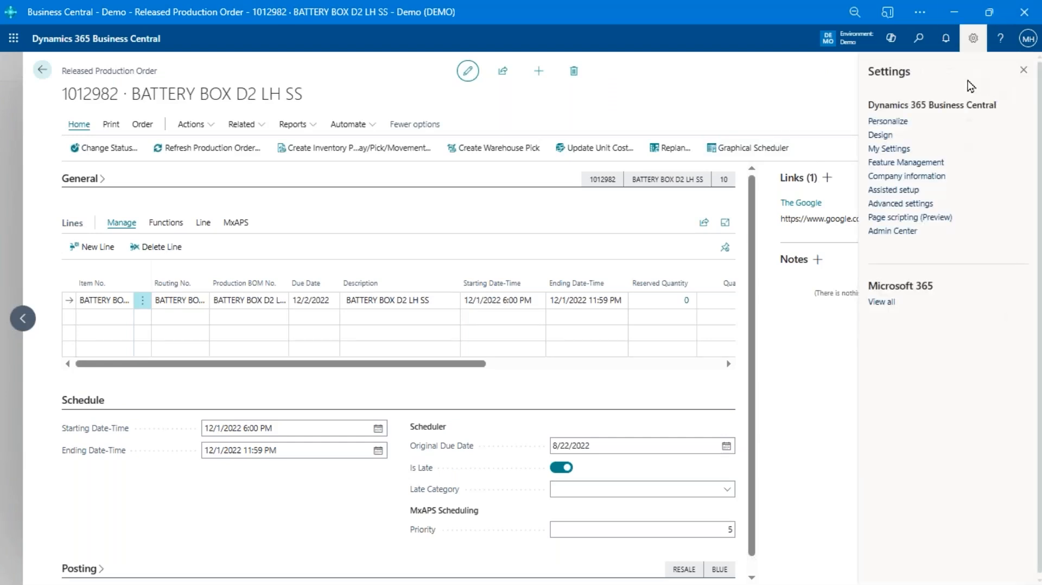
click(814, 427)
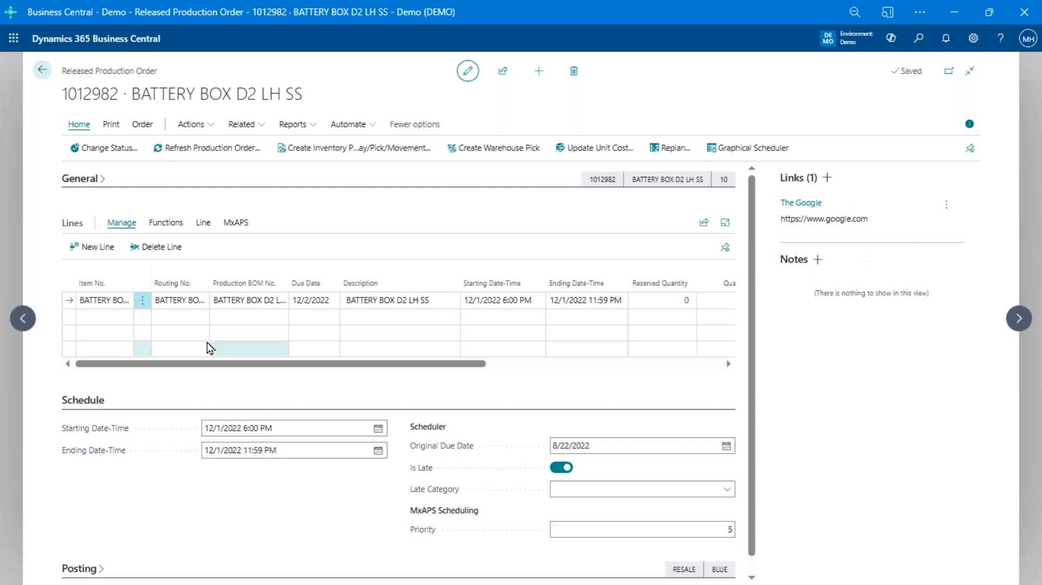
Expand the production order's general details and open its source item card to view the Assembly Diagram link
click(85, 181)
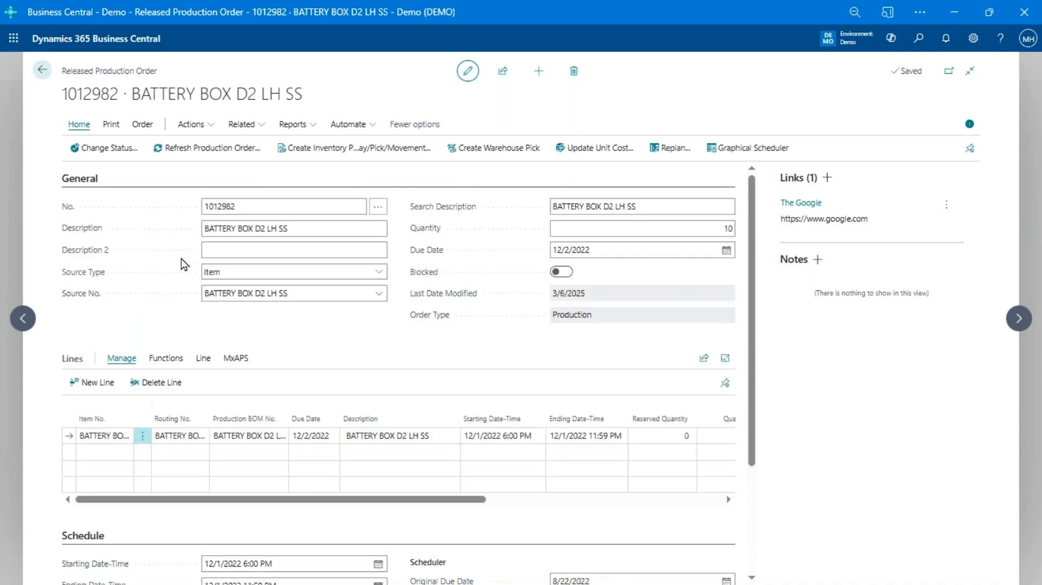
click(382, 300)
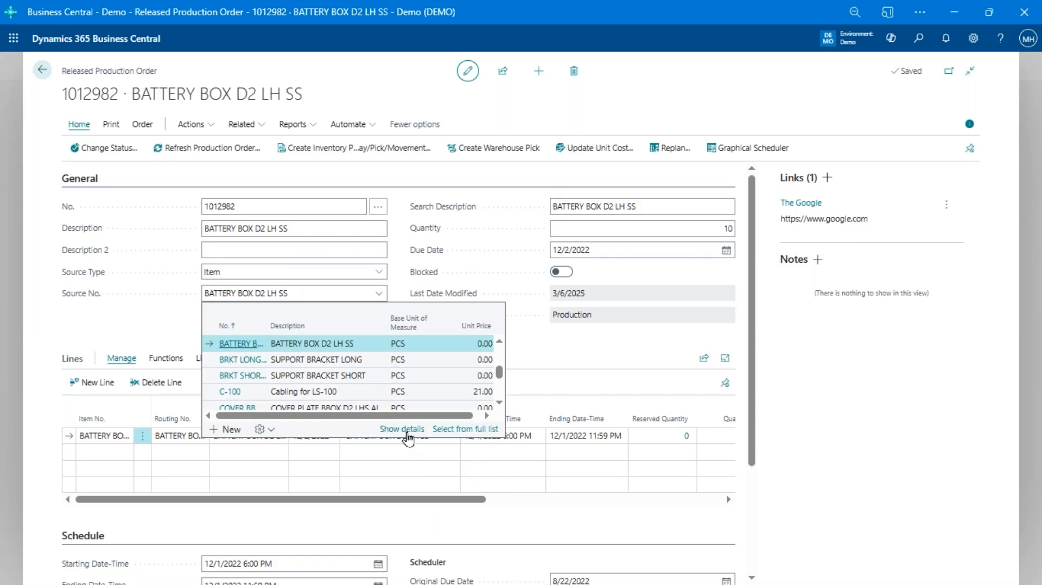
click(407, 432)
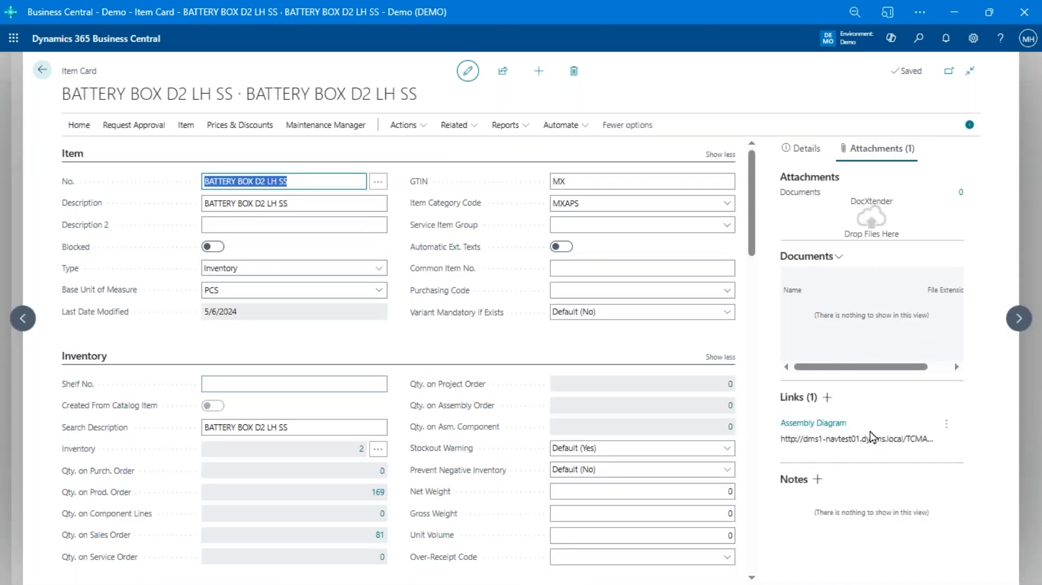
click(805, 444)
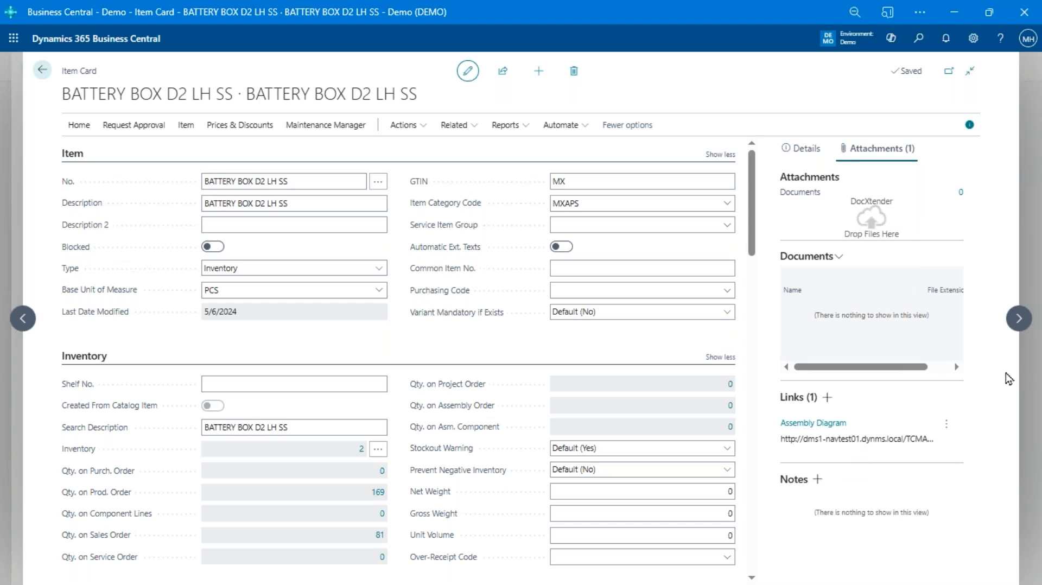
click(593, 269)
Switch back to Shop Floor Insight, open the job dispatch list, and select the Reclaim Bricks task of job J00010
key(alt+Tab)
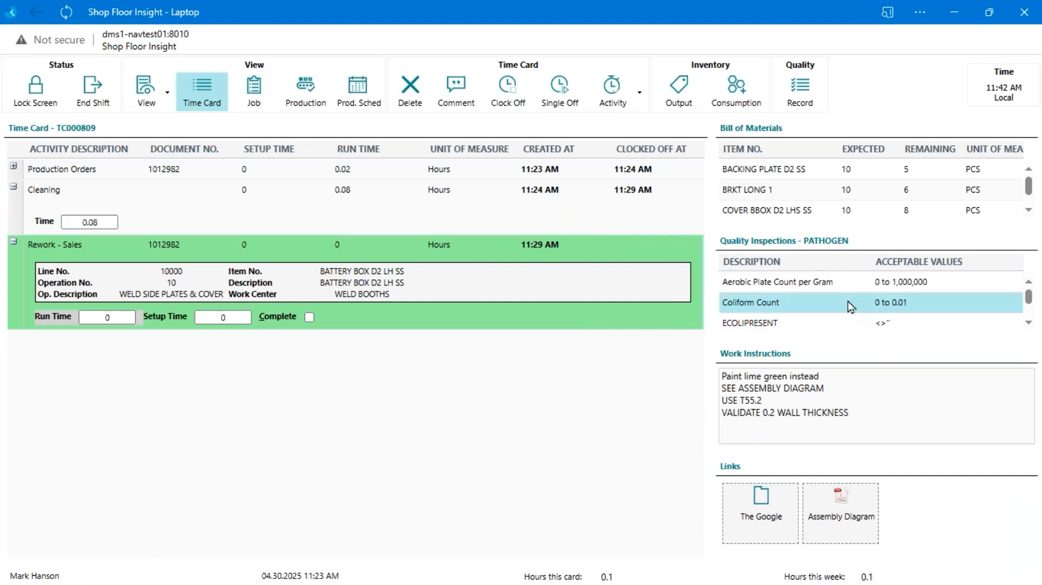
click(270, 109)
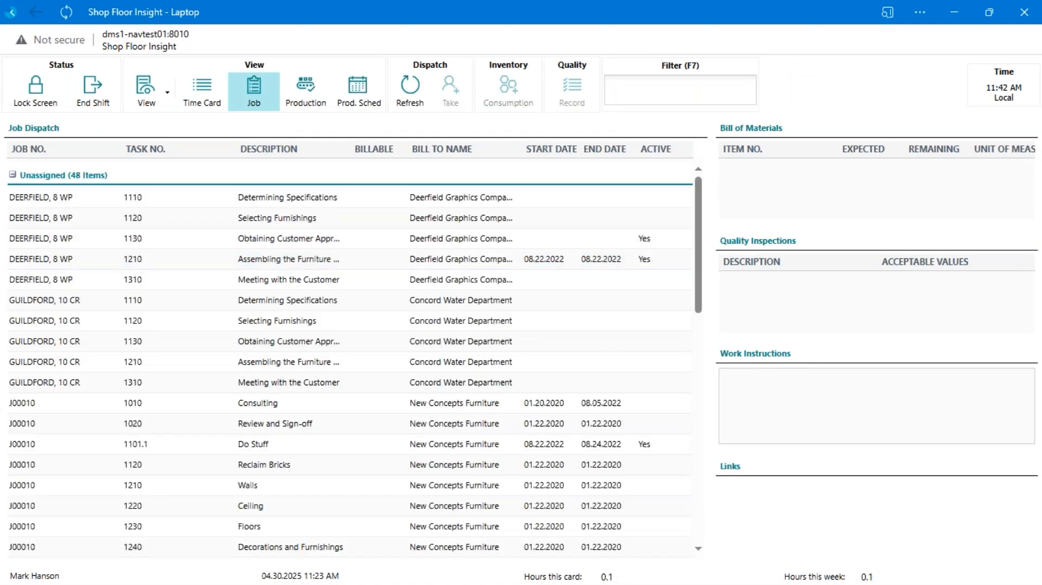
click(52, 405)
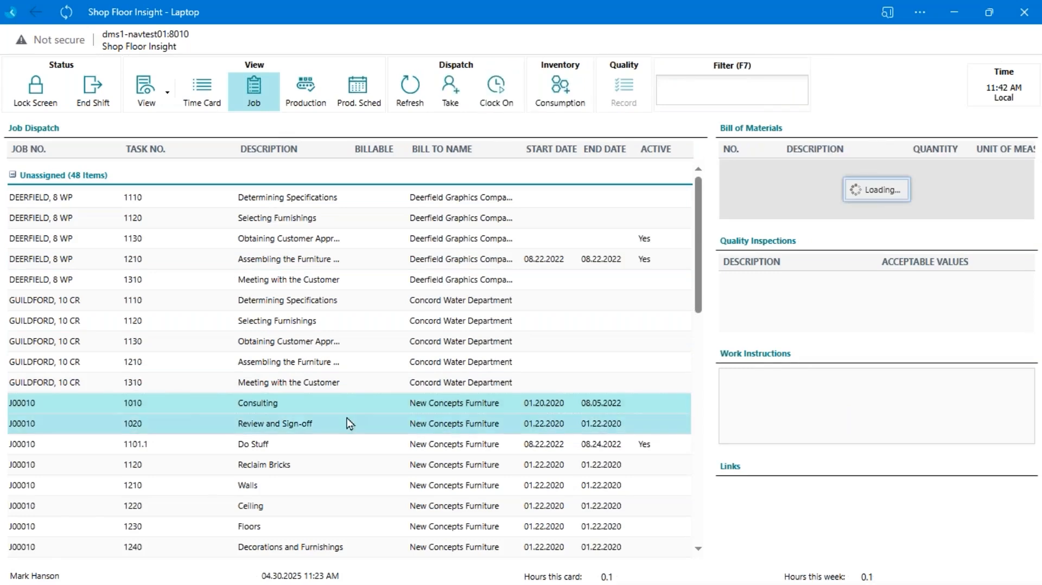
scroll(315, 435, down, 3)
click(267, 318)
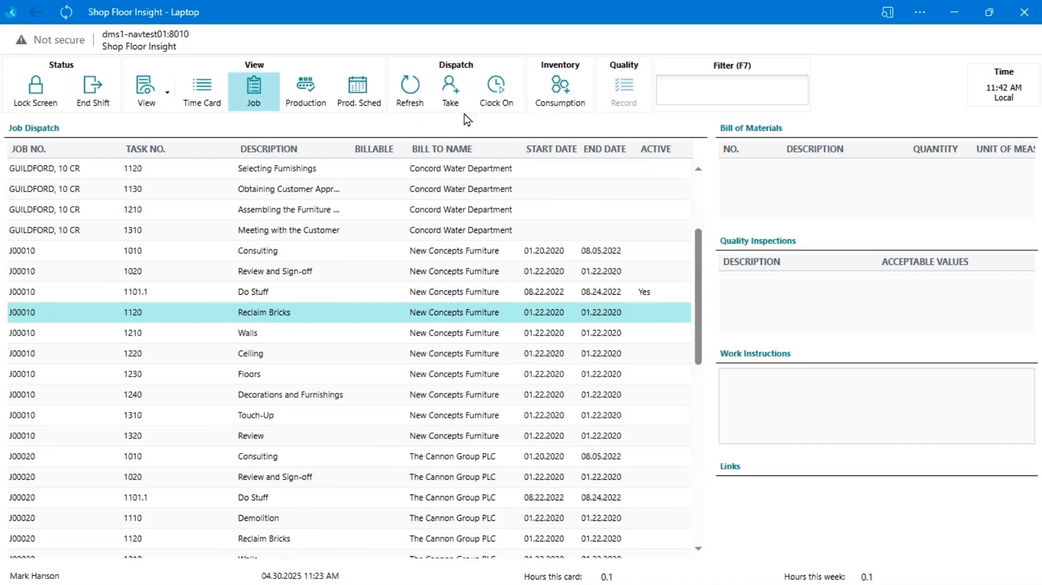
Open the maintenance technician's dispatch list, select Weekly Laser Cutter Maintenance, and read through its work instructions
click(491, 276)
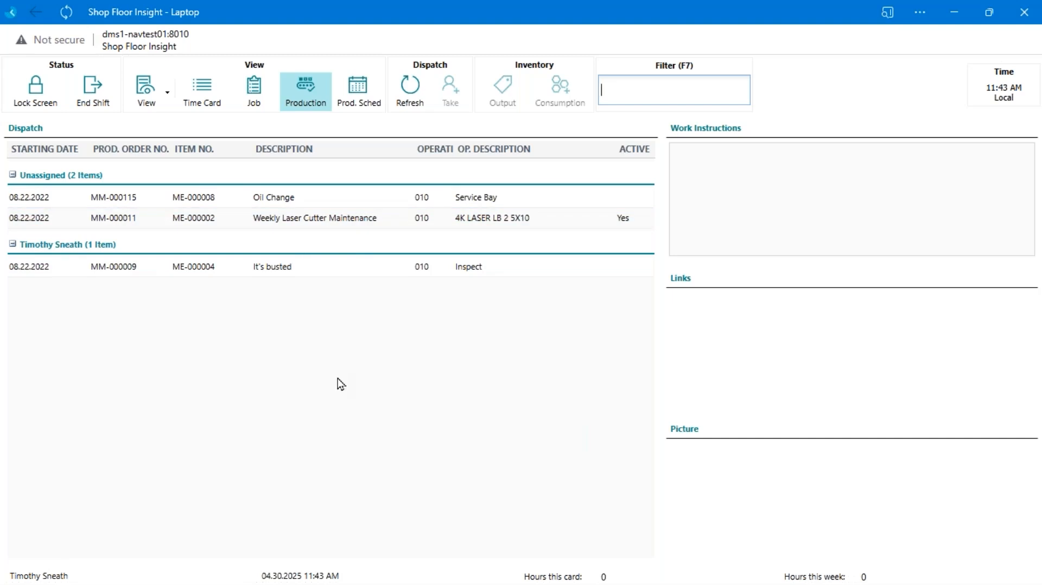
click(341, 222)
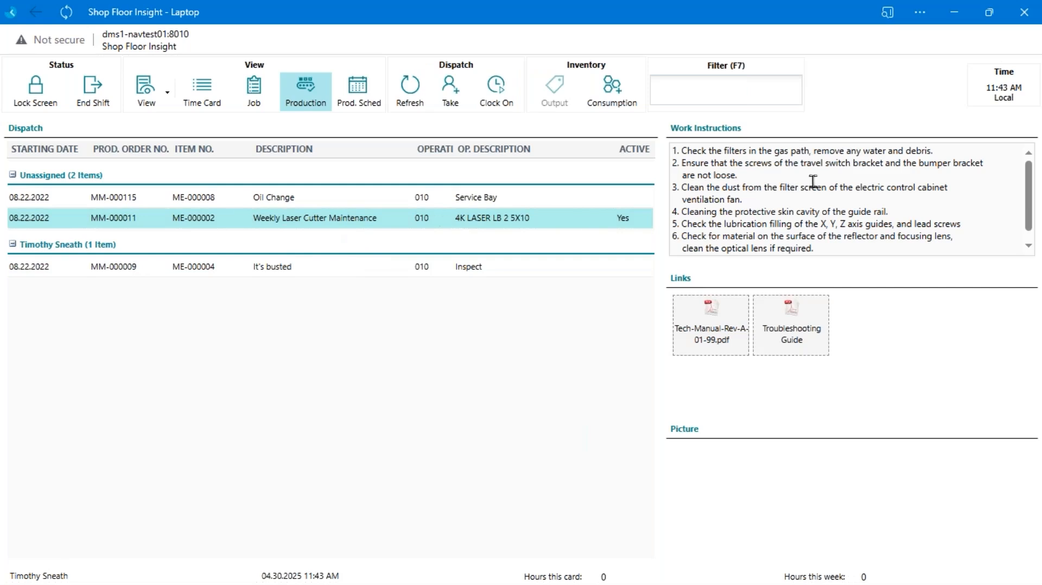
scroll(709, 160, down, 1)
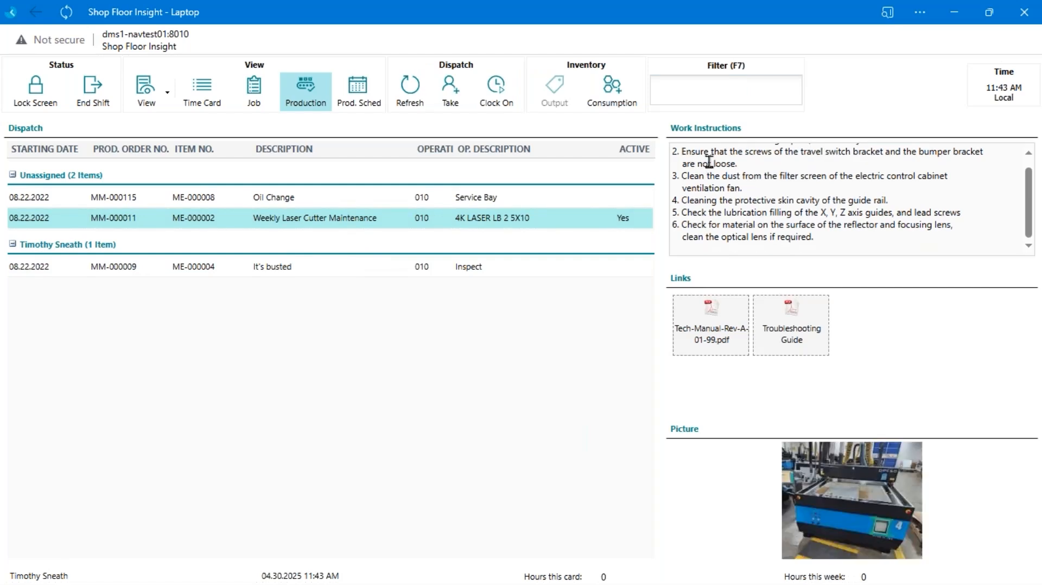
scroll(711, 164, up, 1)
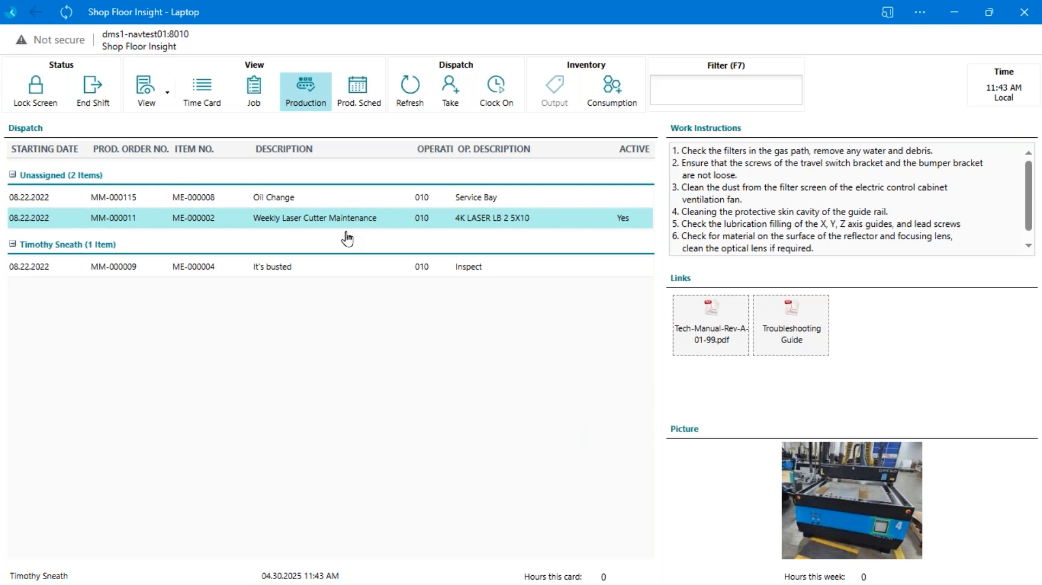
Open the maintenance technician's time card to view the Weekly Laser Cutter Maintenance and Conveyor, Main Asset entries
click(202, 92)
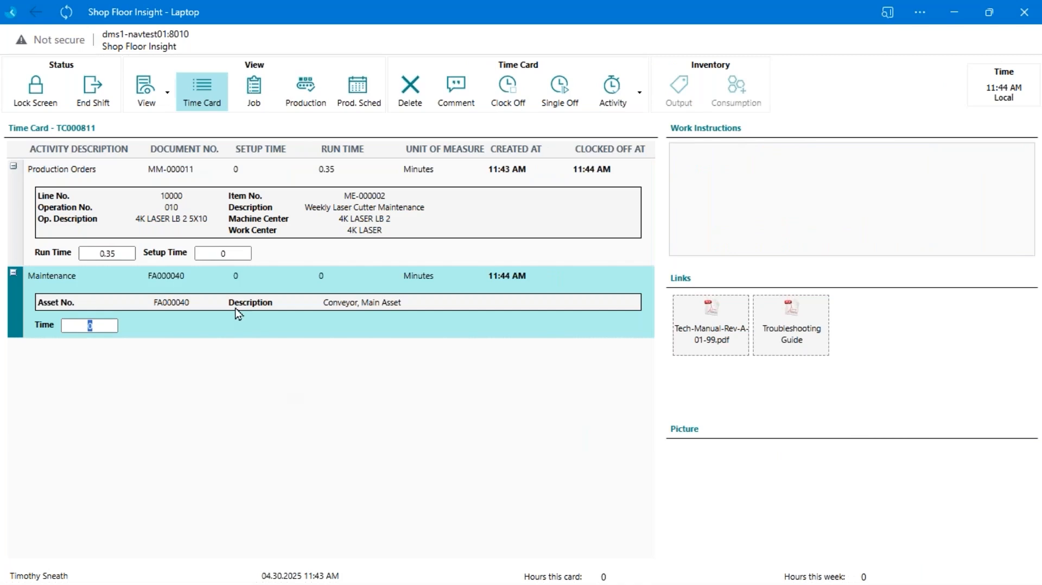
click(282, 248)
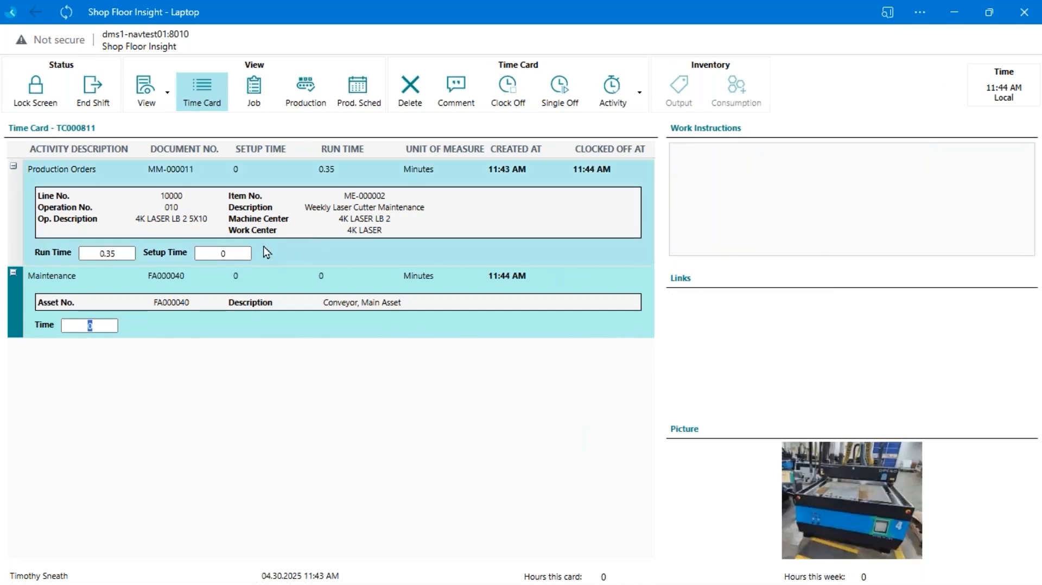